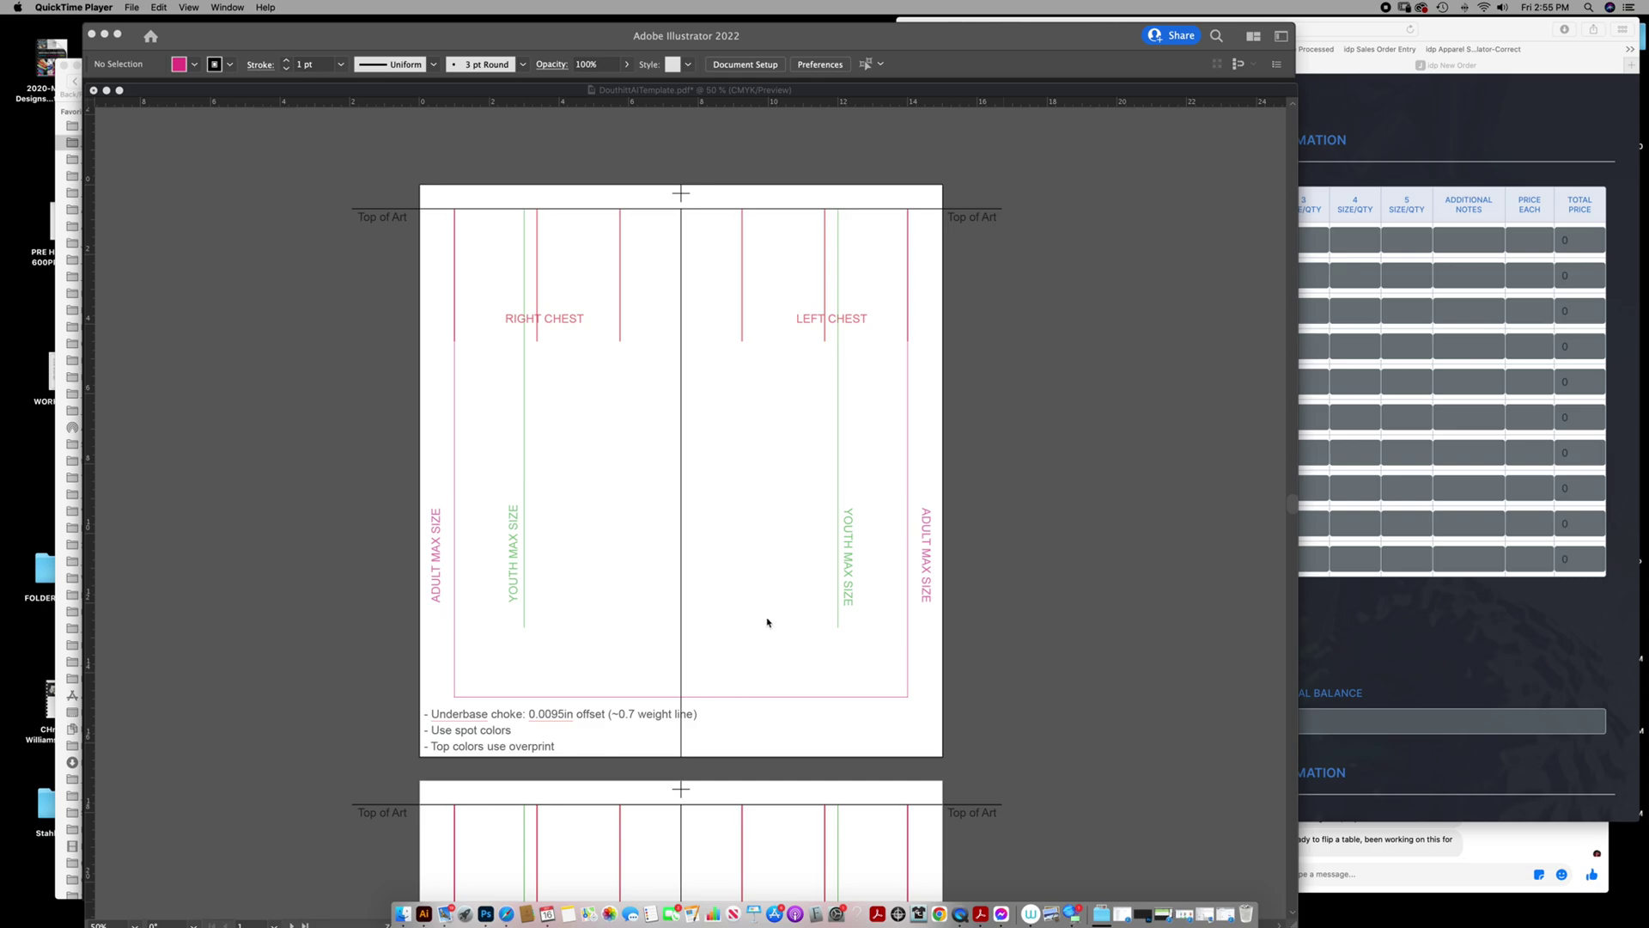
# Bring Illustrator with the DouthitAITemplate.pdf print template and its Left/Right Chest guides to the front.
pyautogui.hscroll(-1, 767, 622)
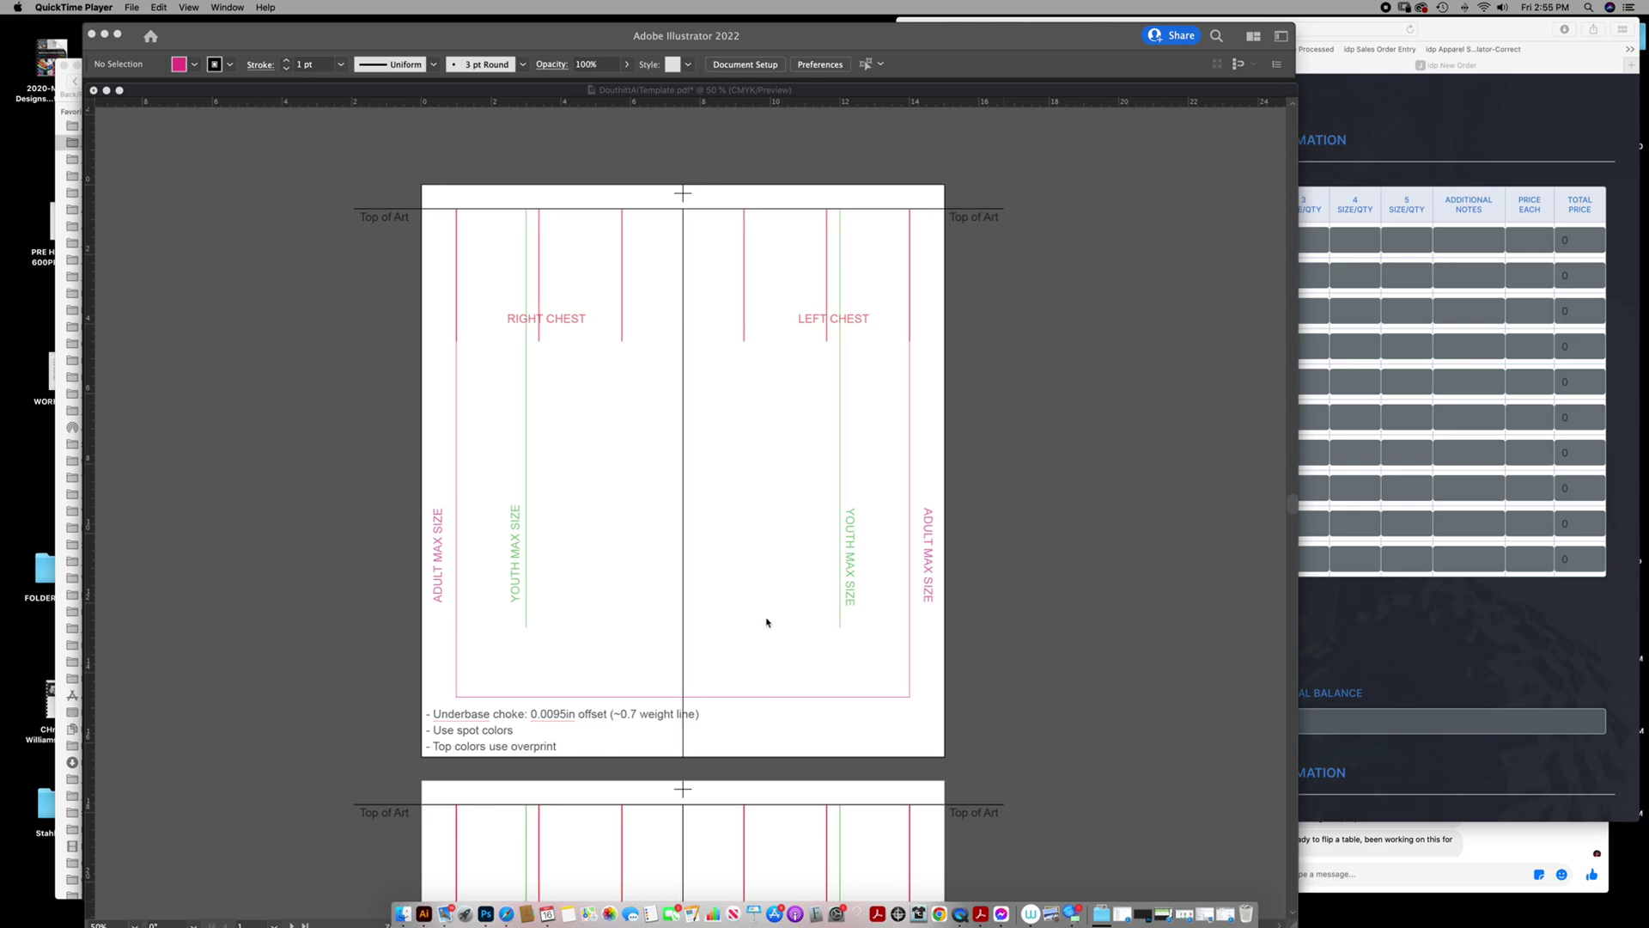
pyautogui.hscroll(-1, 767, 622)
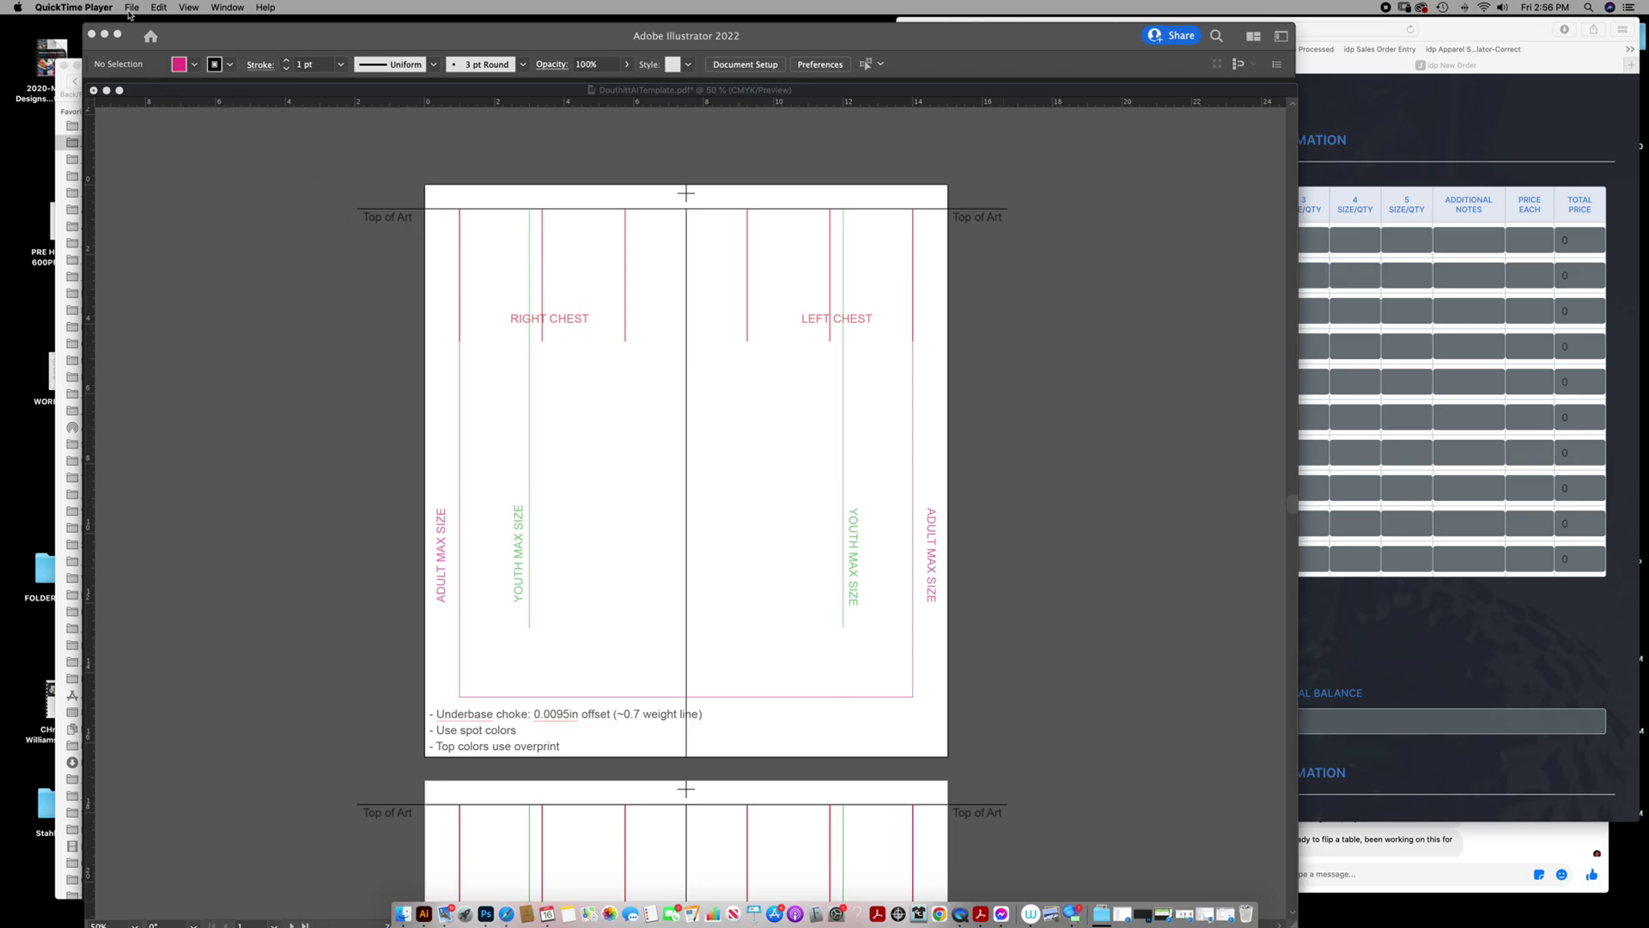
pyautogui.click(210, 48)
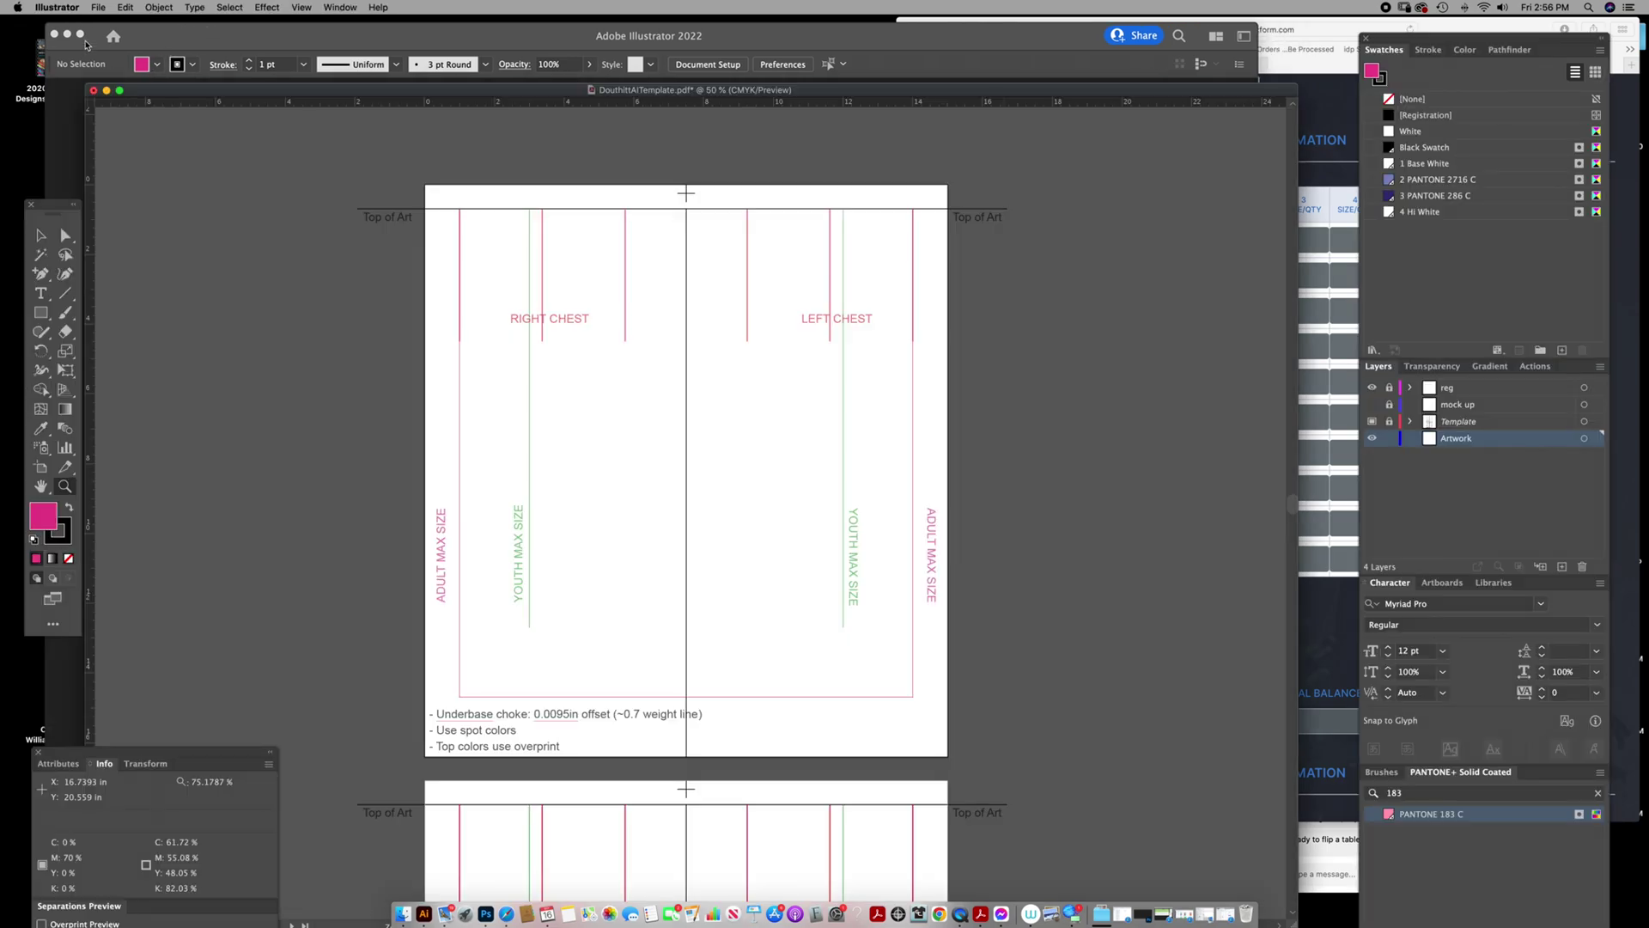
# Place Left Breast SEP v2.eps as a linked file on the artboard near Left Chest.
pyautogui.click(97, 7)
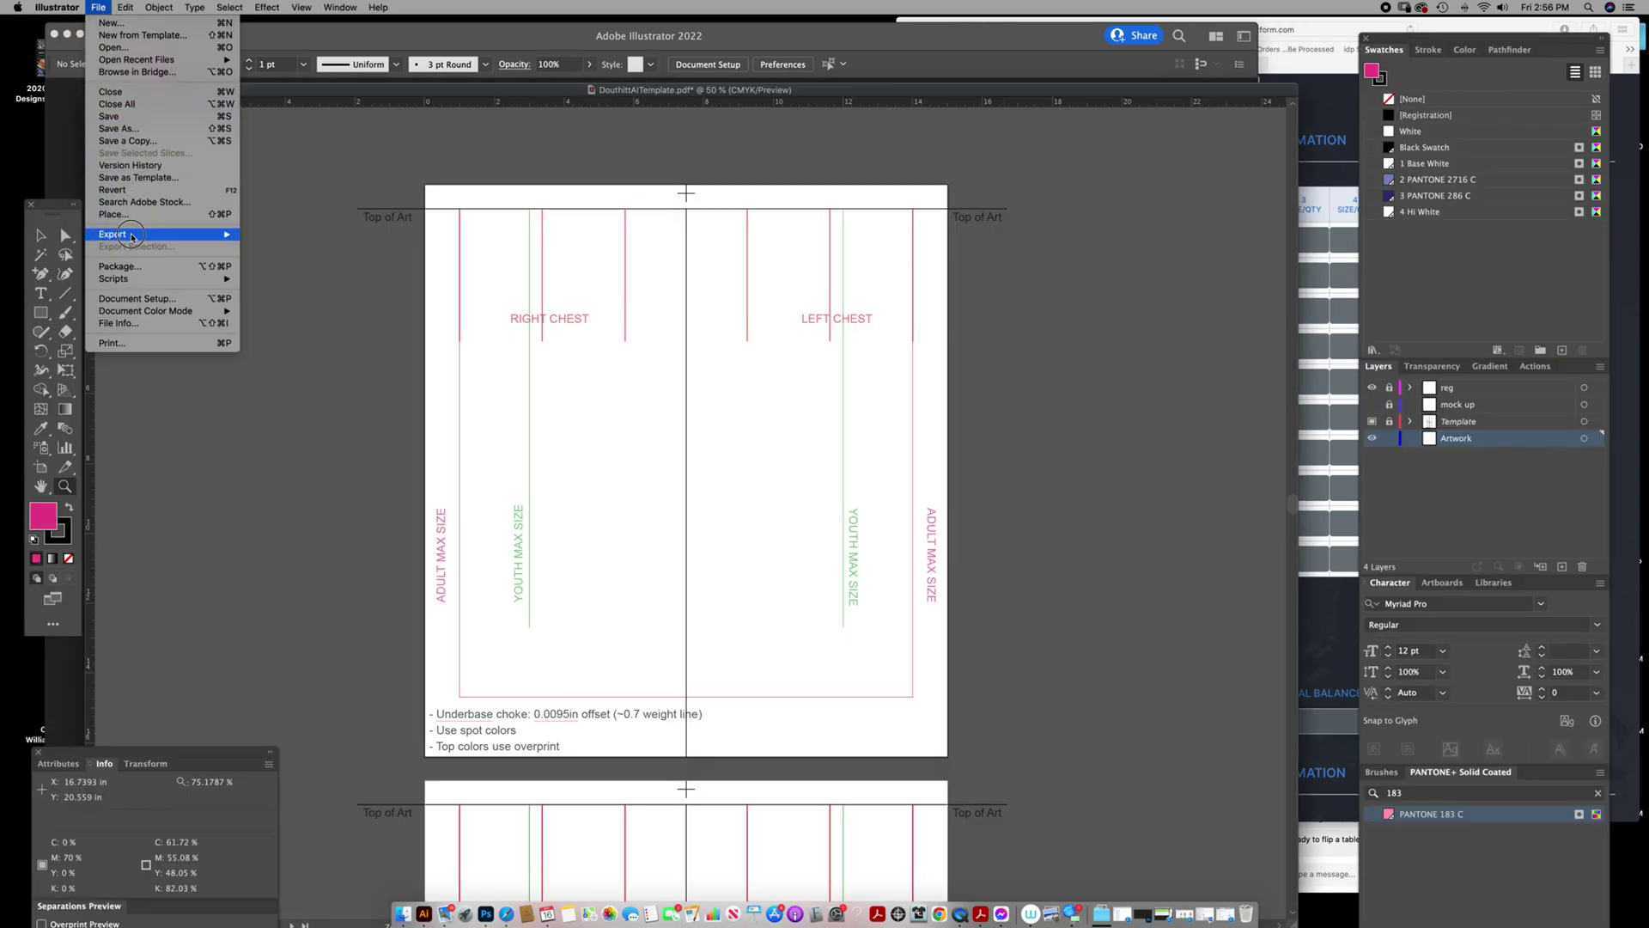
pyautogui.click(114, 214)
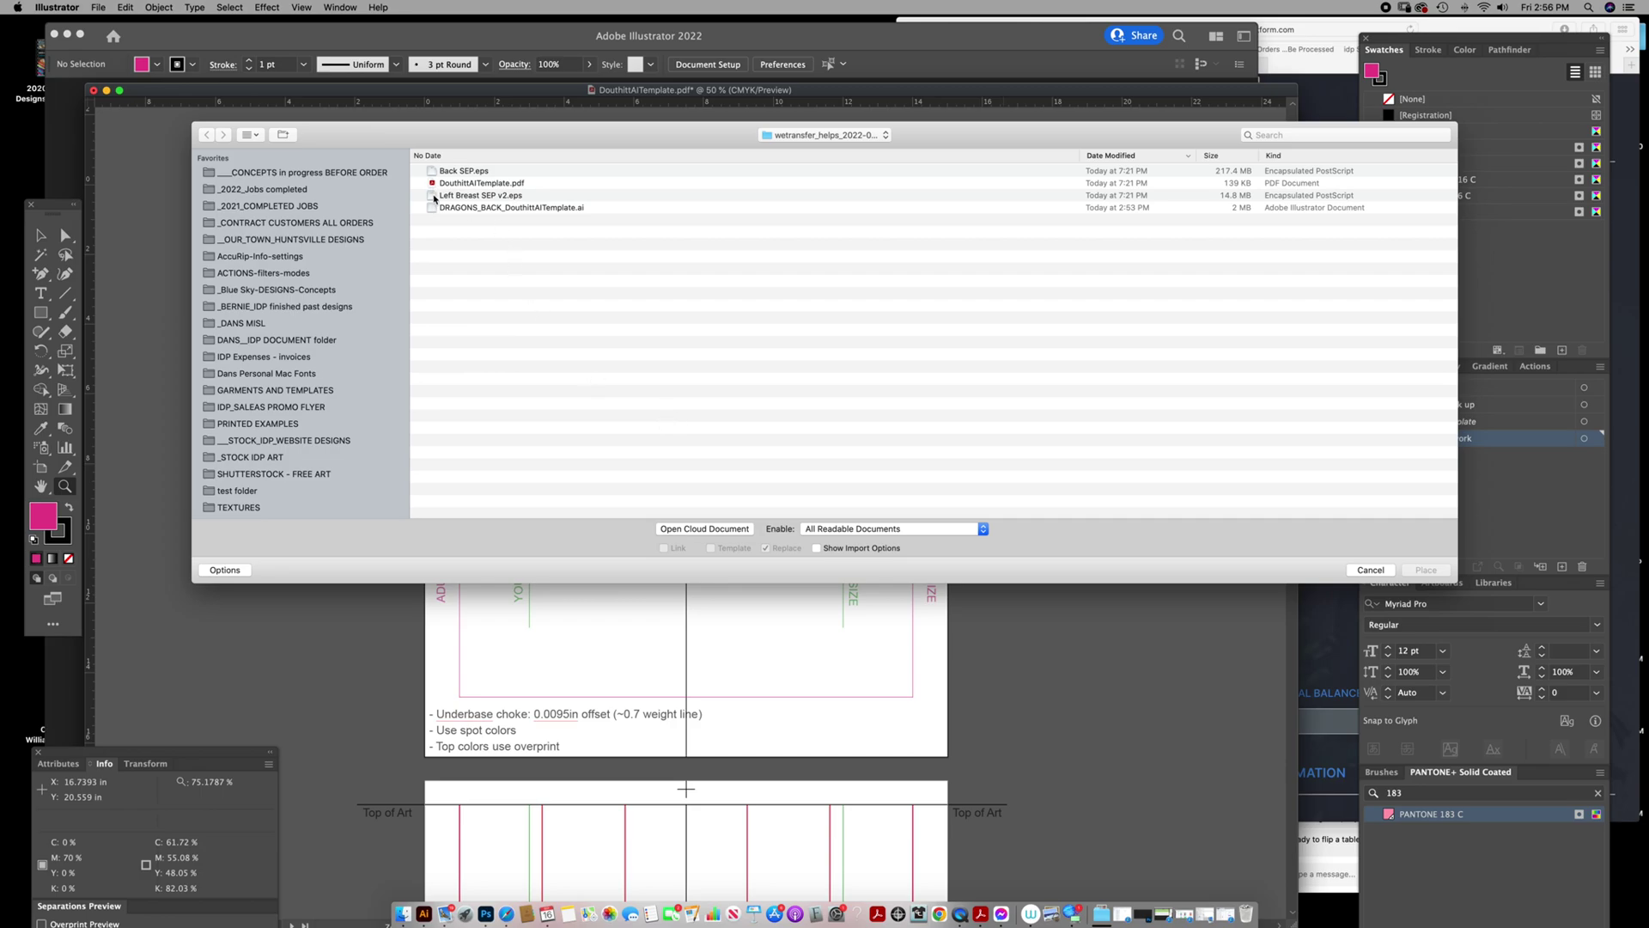
pyautogui.click(464, 195)
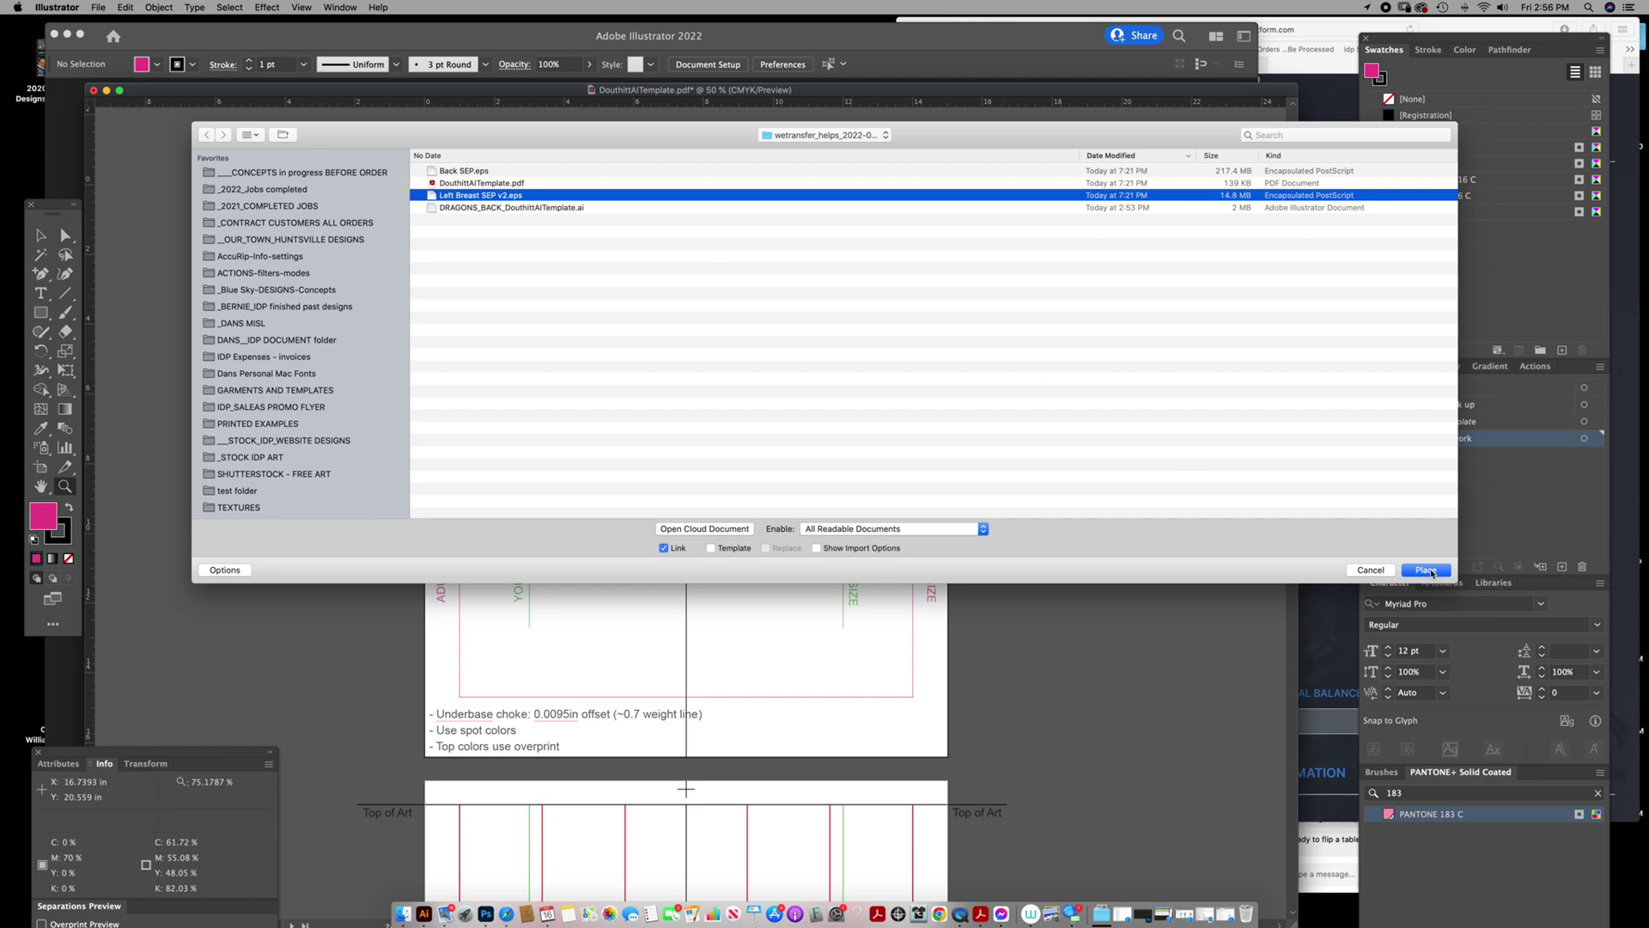
pyautogui.click(1426, 571)
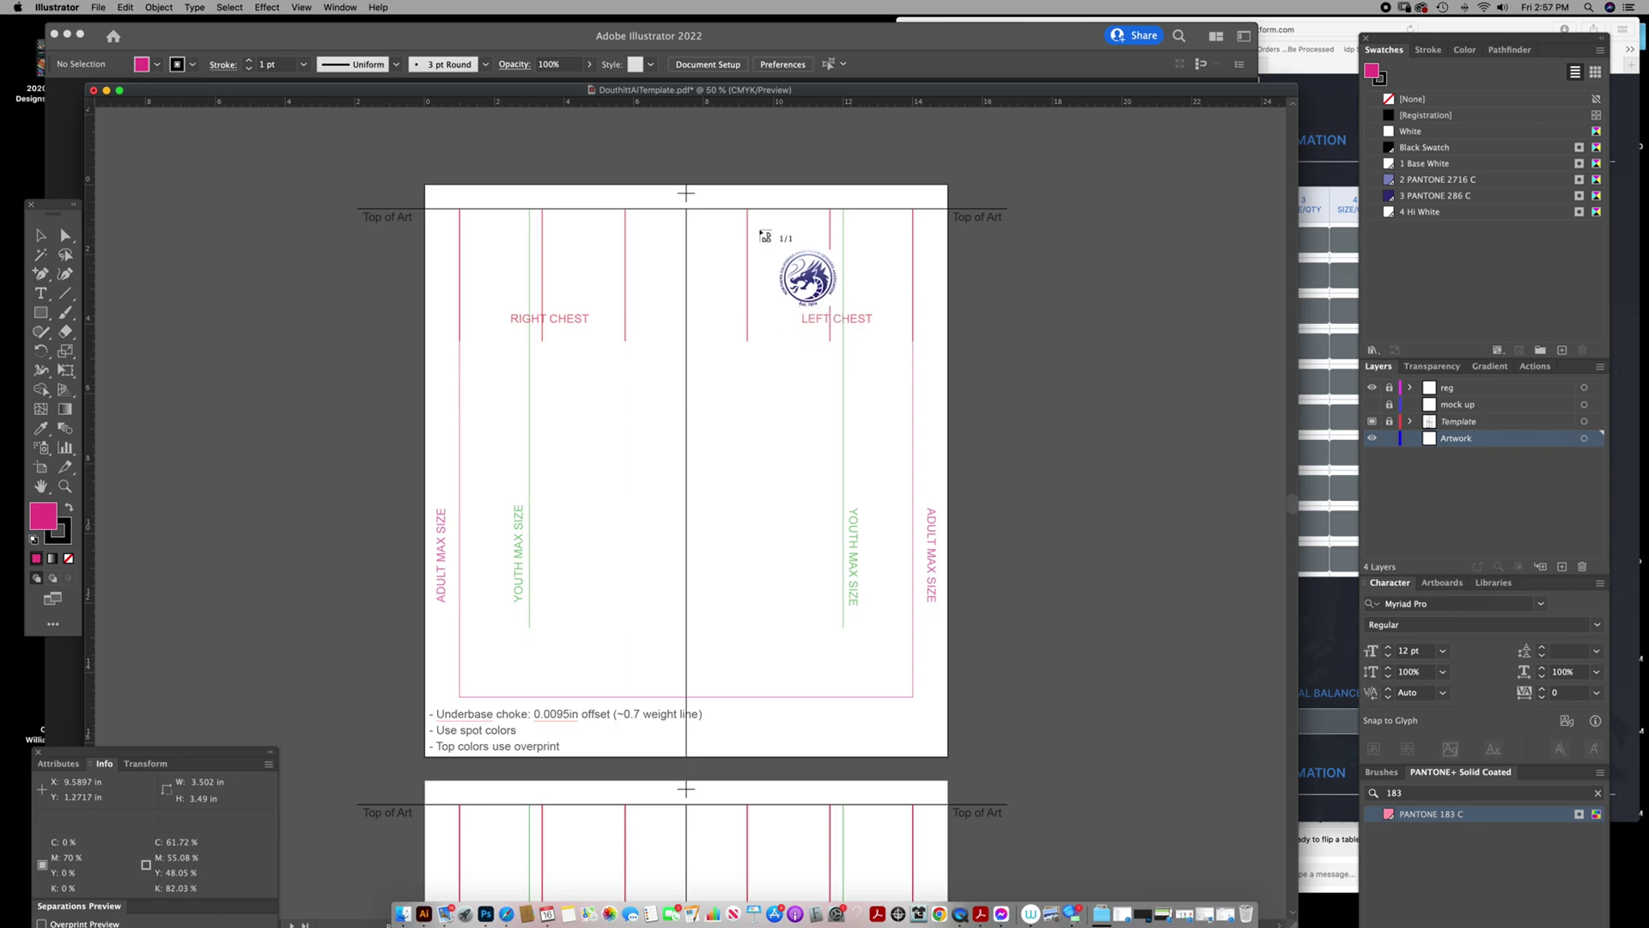
pyautogui.click(746, 226)
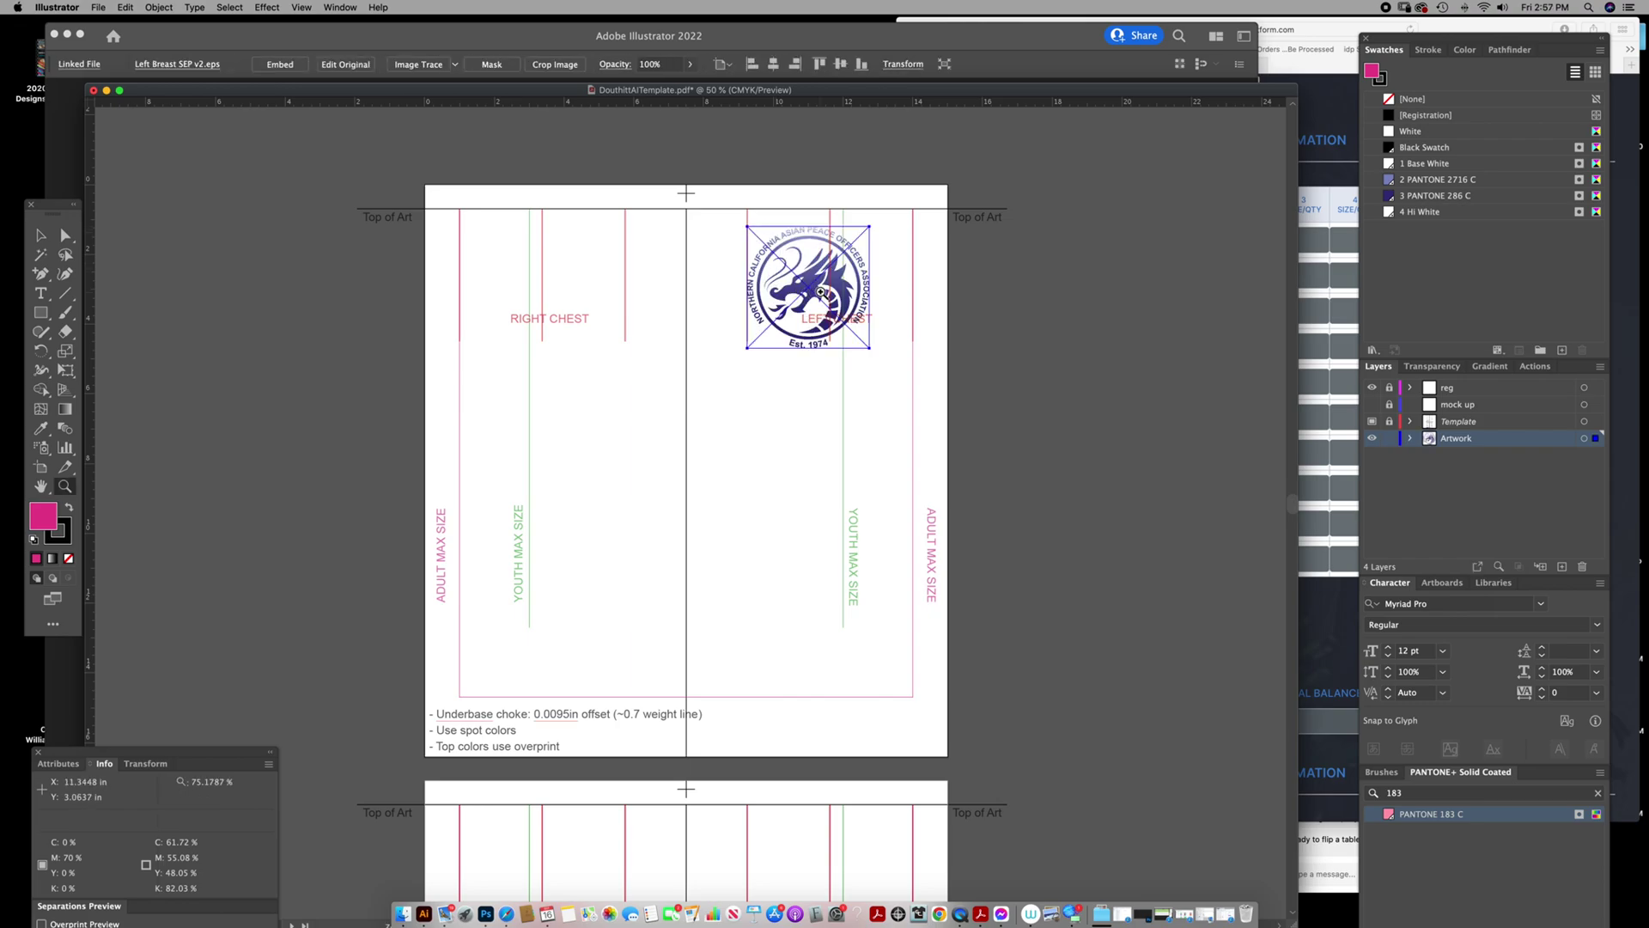
# Drag the dragon logo right and up over the Left Chest guides, then deselect it.
pyautogui.click(810, 296)
pyautogui.moveTo(810, 292)
pyautogui.mouseDown()
pyautogui.moveTo(847, 275)
pyautogui.moveTo(832, 275)
pyautogui.mouseUp()
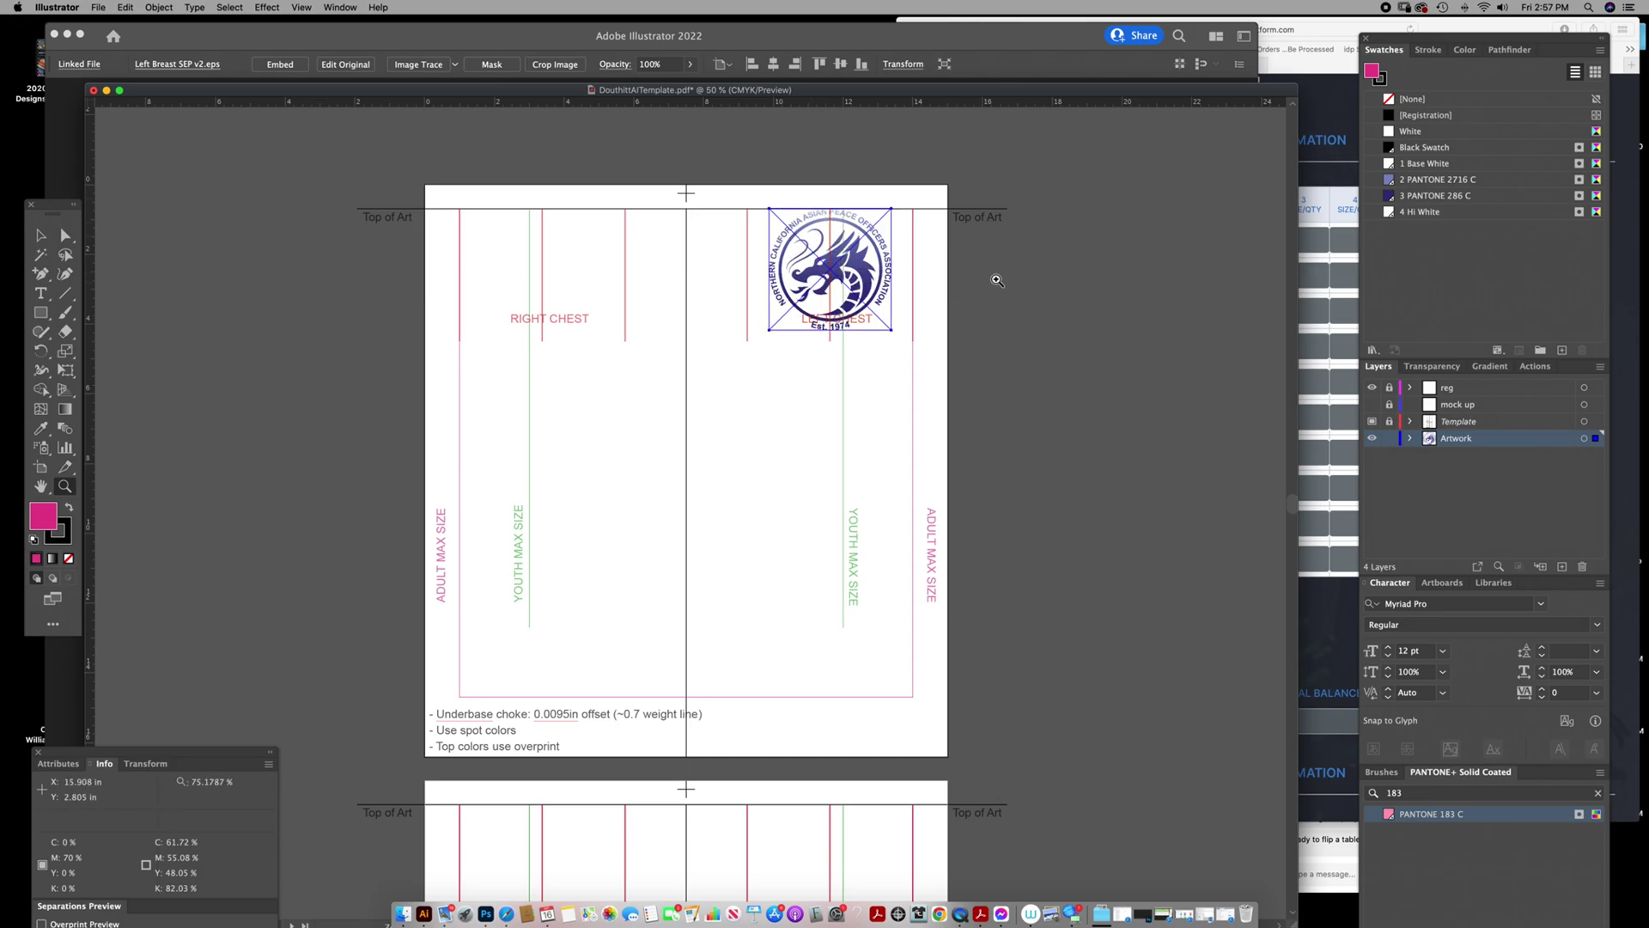
pyautogui.click(1000, 283)
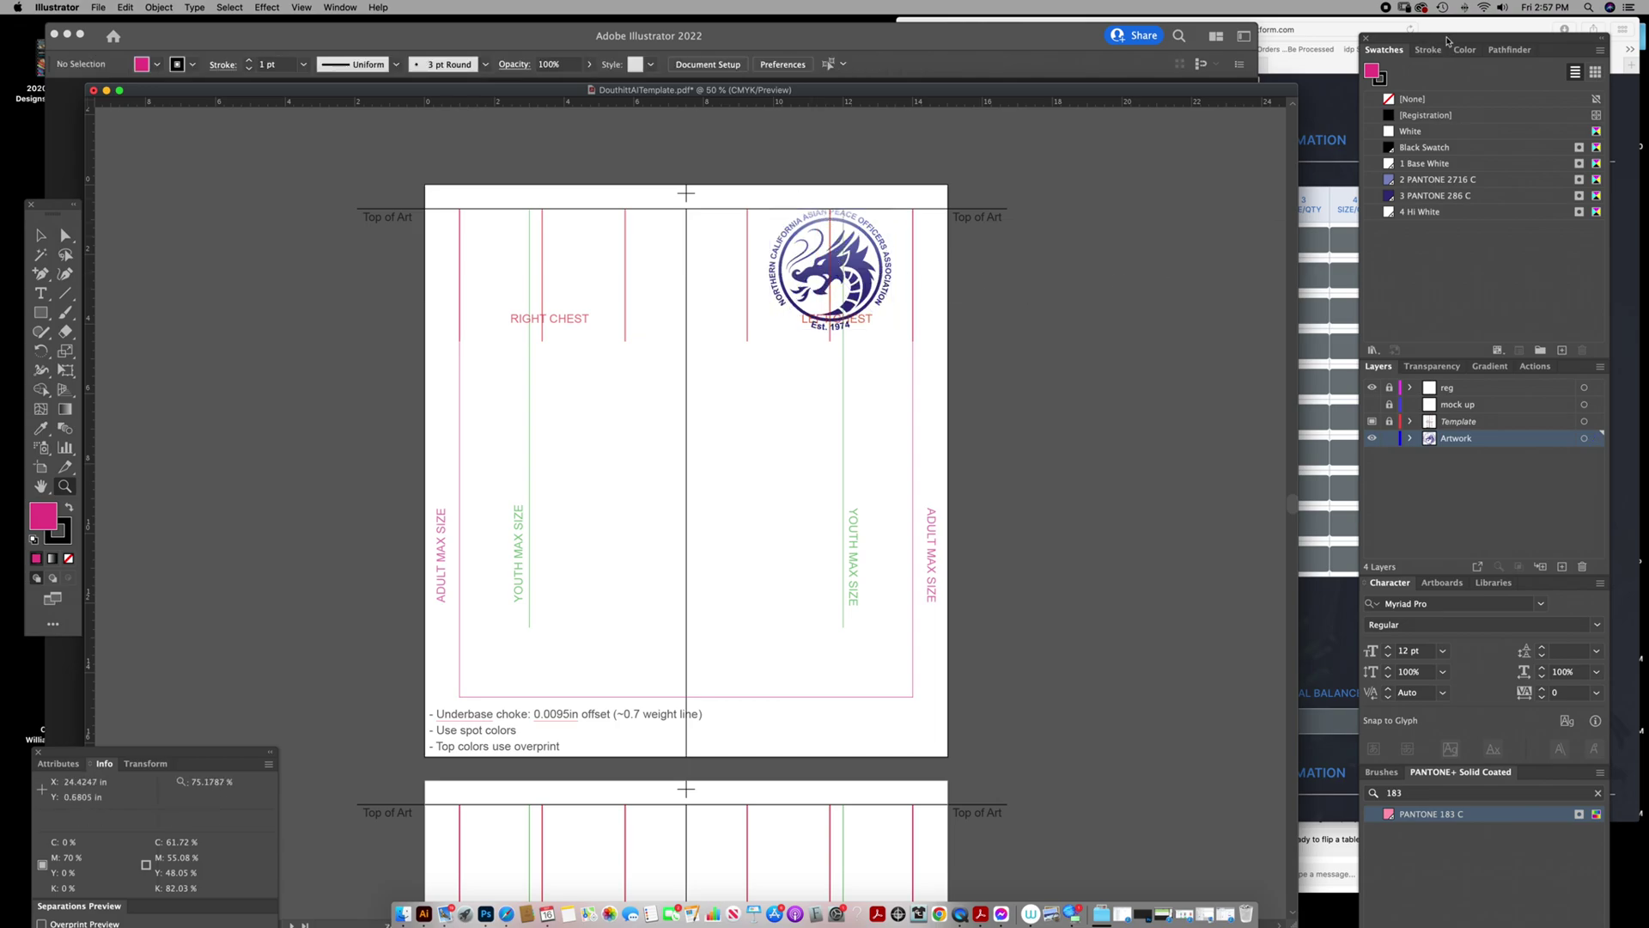
pyautogui.moveTo(1448, 40); pyautogui.dragTo(999, 202)
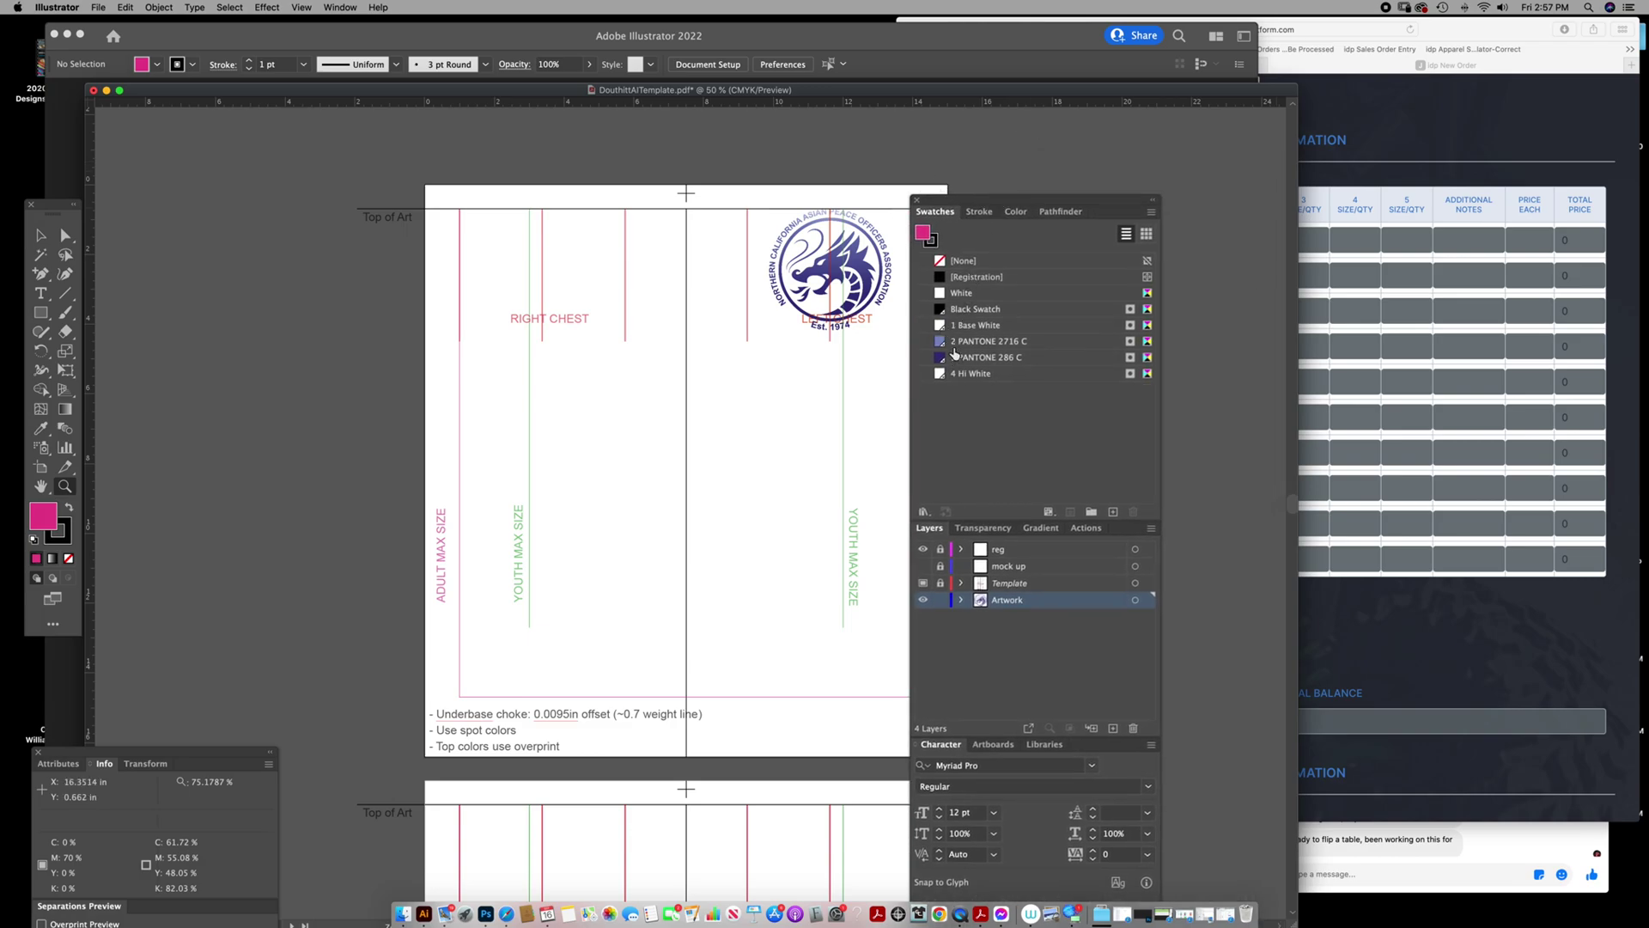
# Set the 1 Base White swatch's display colour to 76% magenta.
pyautogui.doubleClick(940, 327)
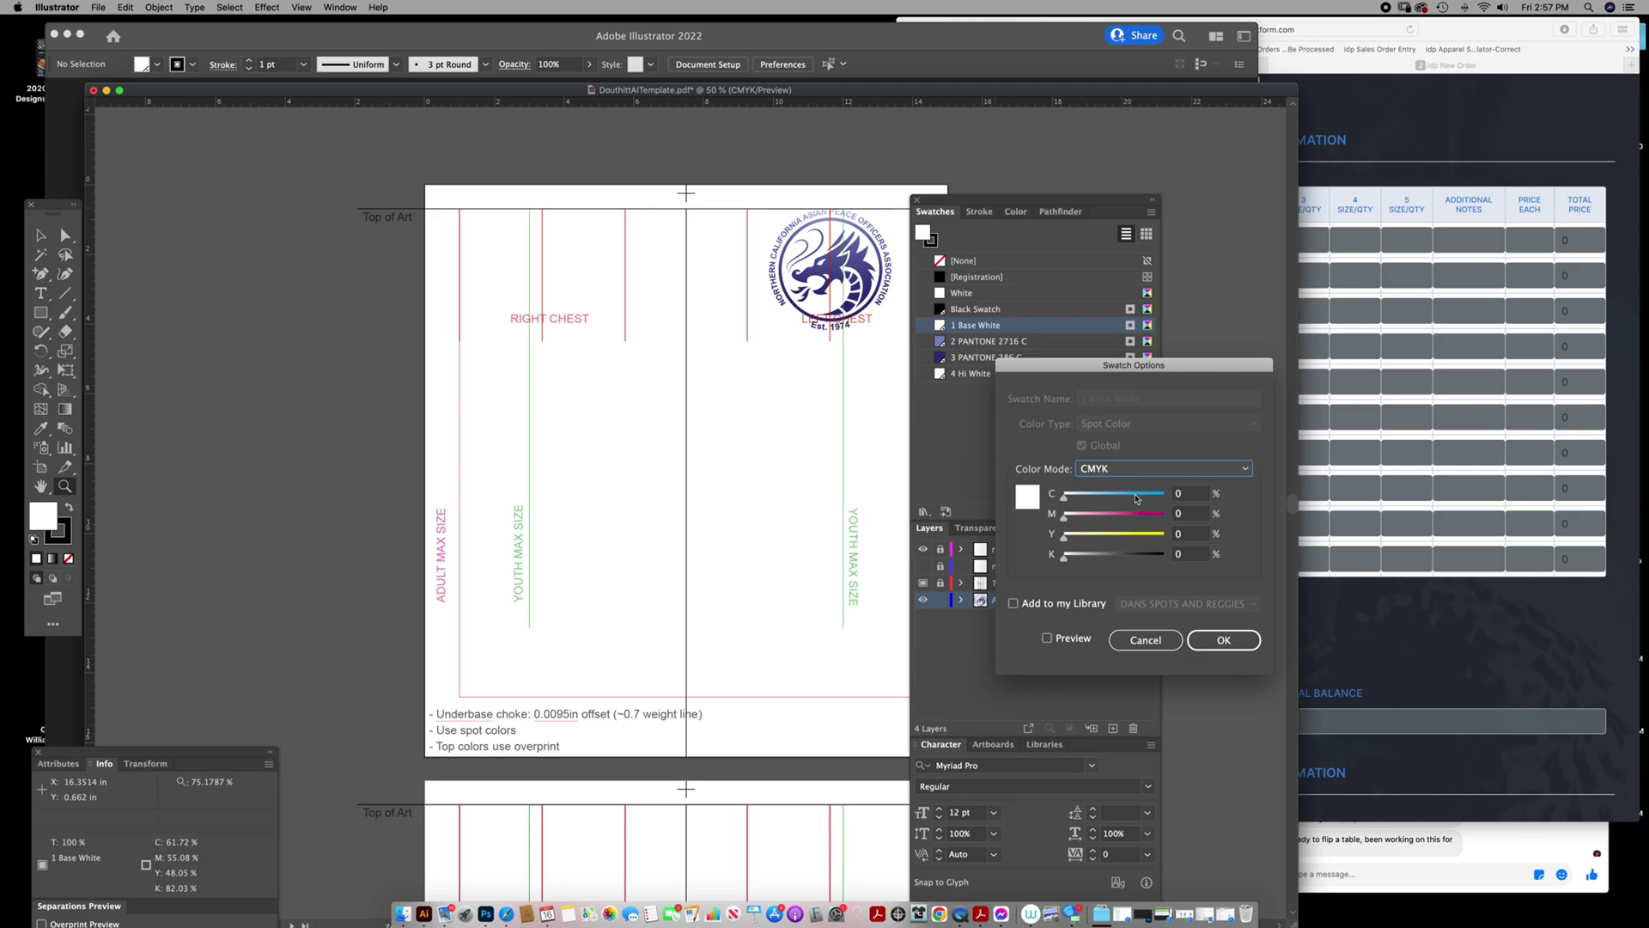
pyautogui.click(1141, 516)
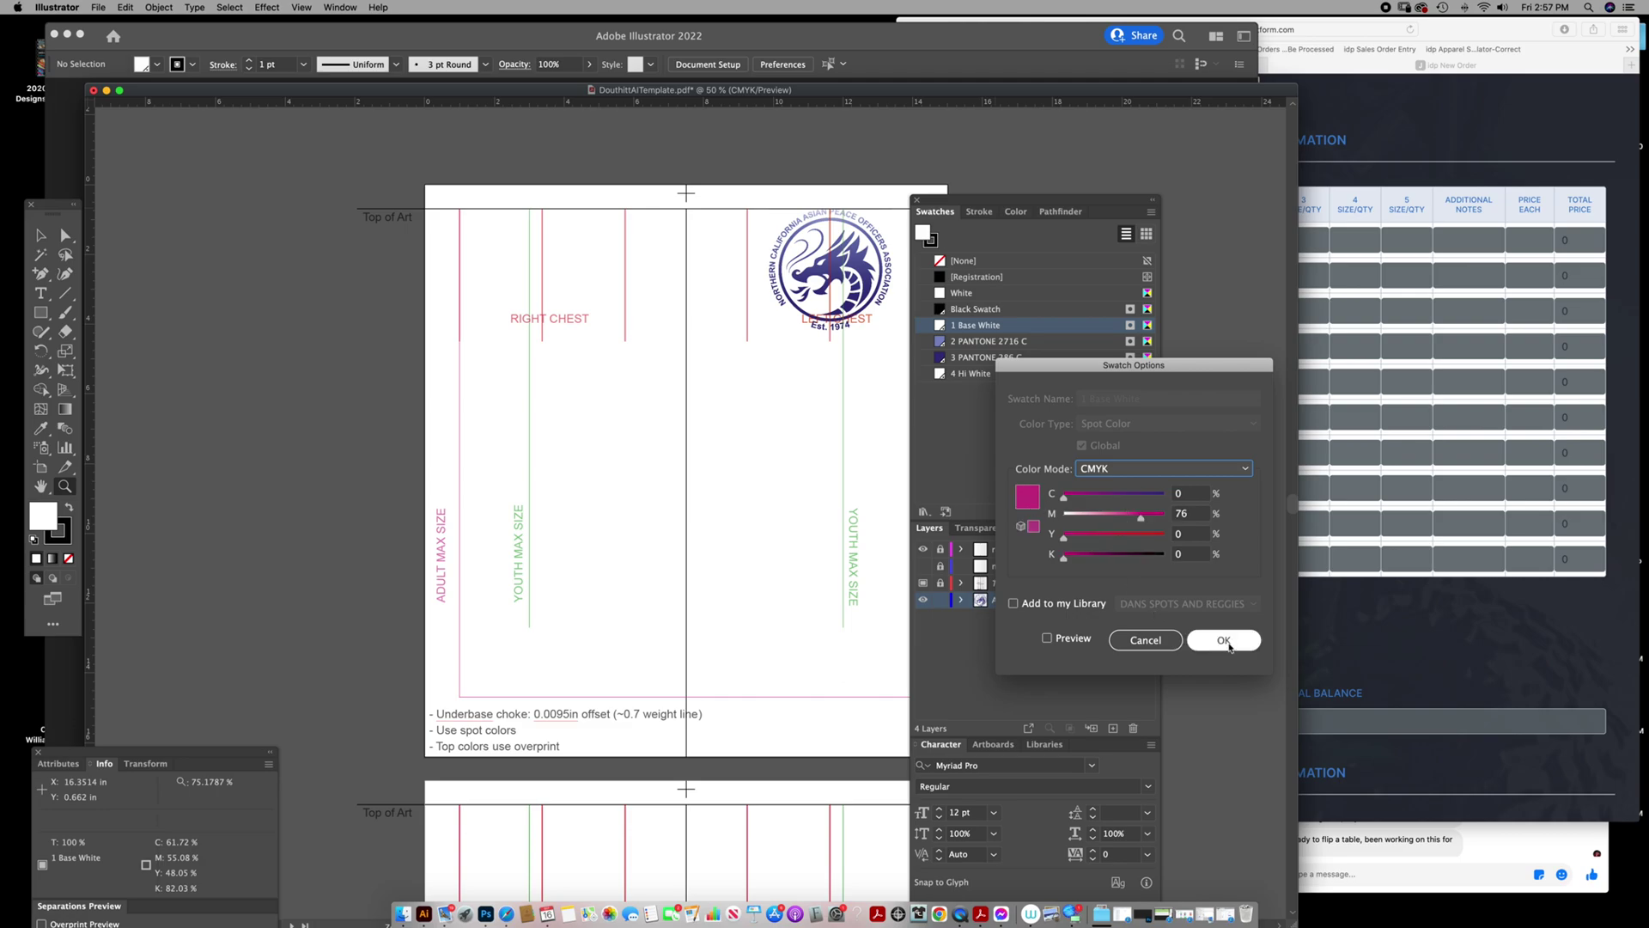
pyautogui.click(1224, 641)
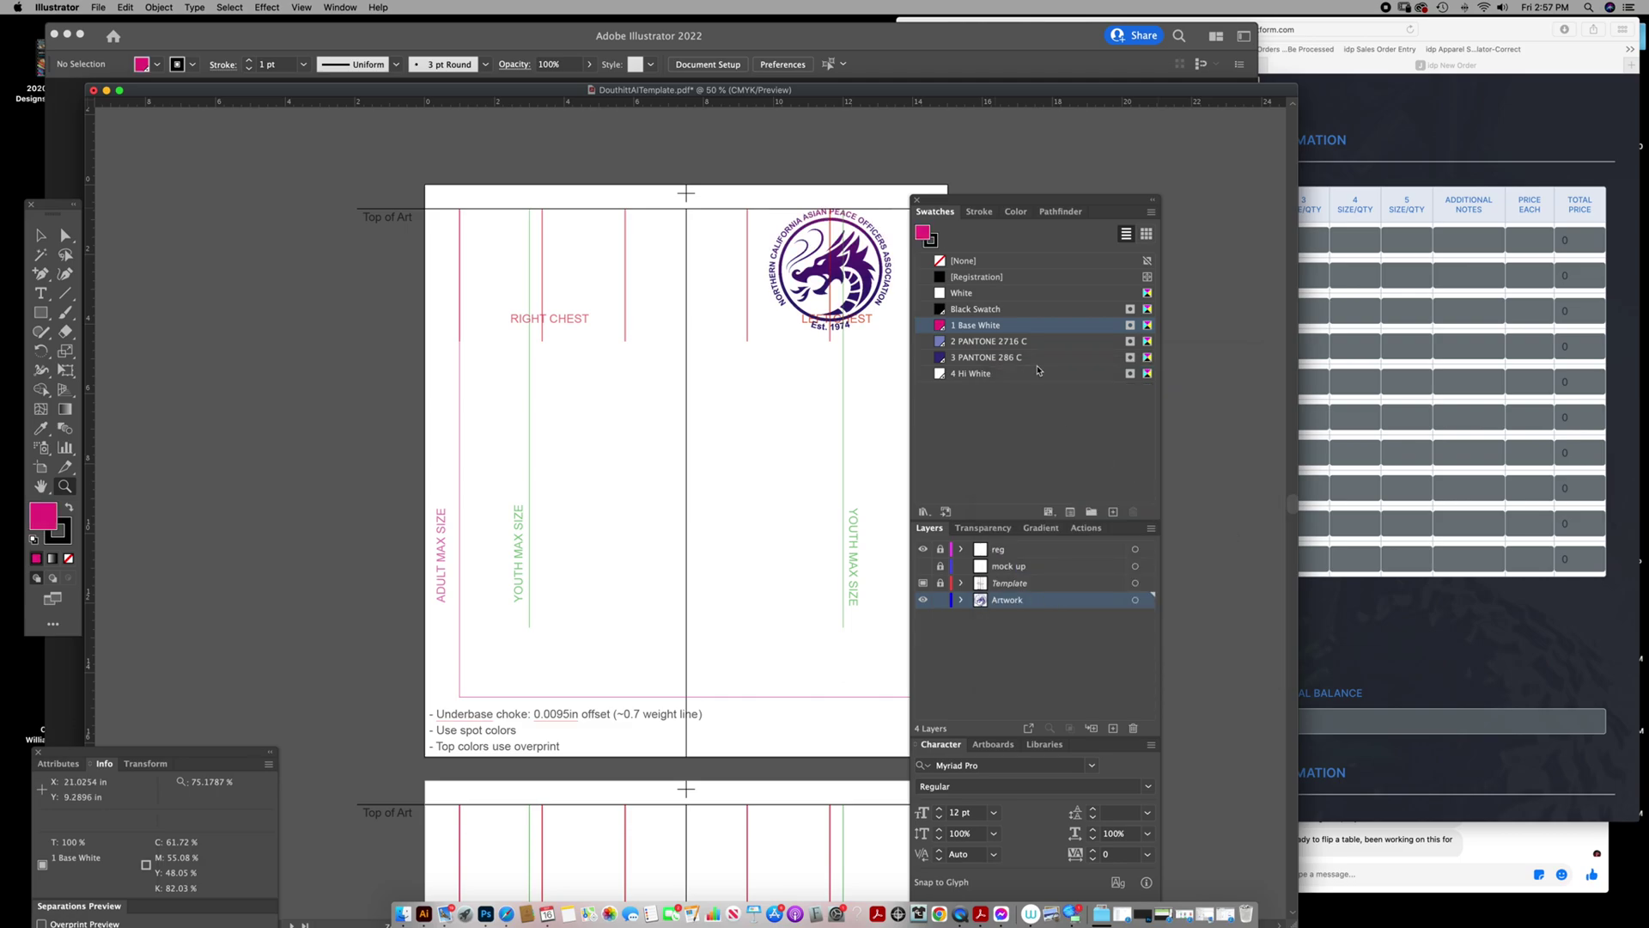
# Set the 4 Hi White swatch's display colour to 81% yellow and move the panels back.
pyautogui.doubleClick(1037, 372)
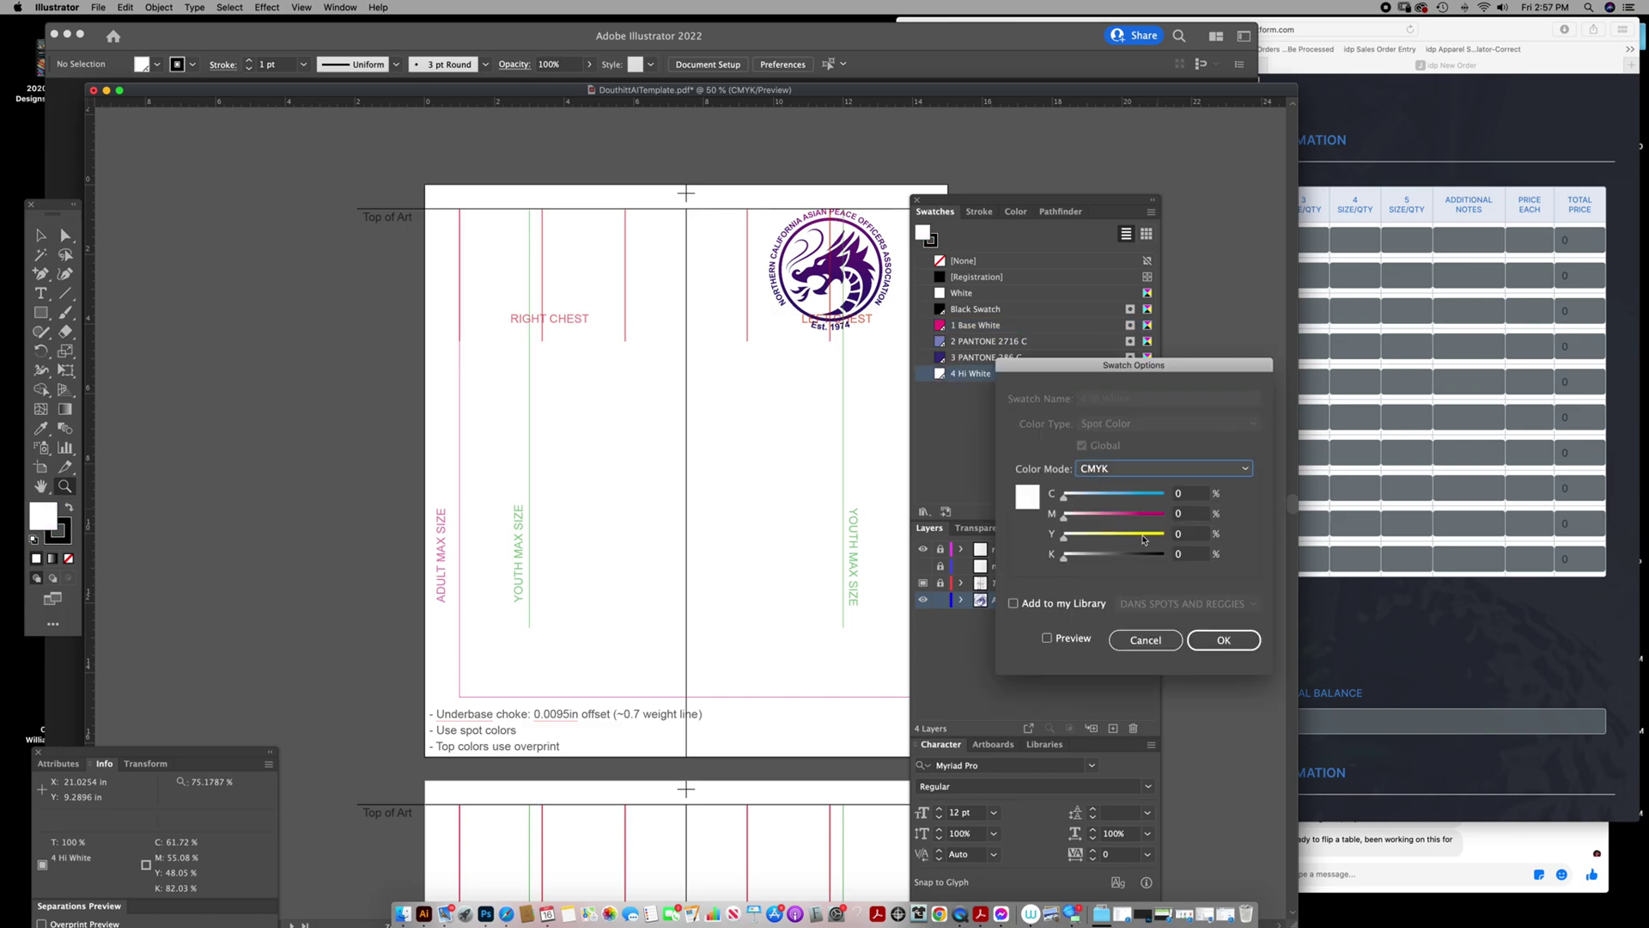
pyautogui.click(1145, 534)
pyautogui.click(1213, 641)
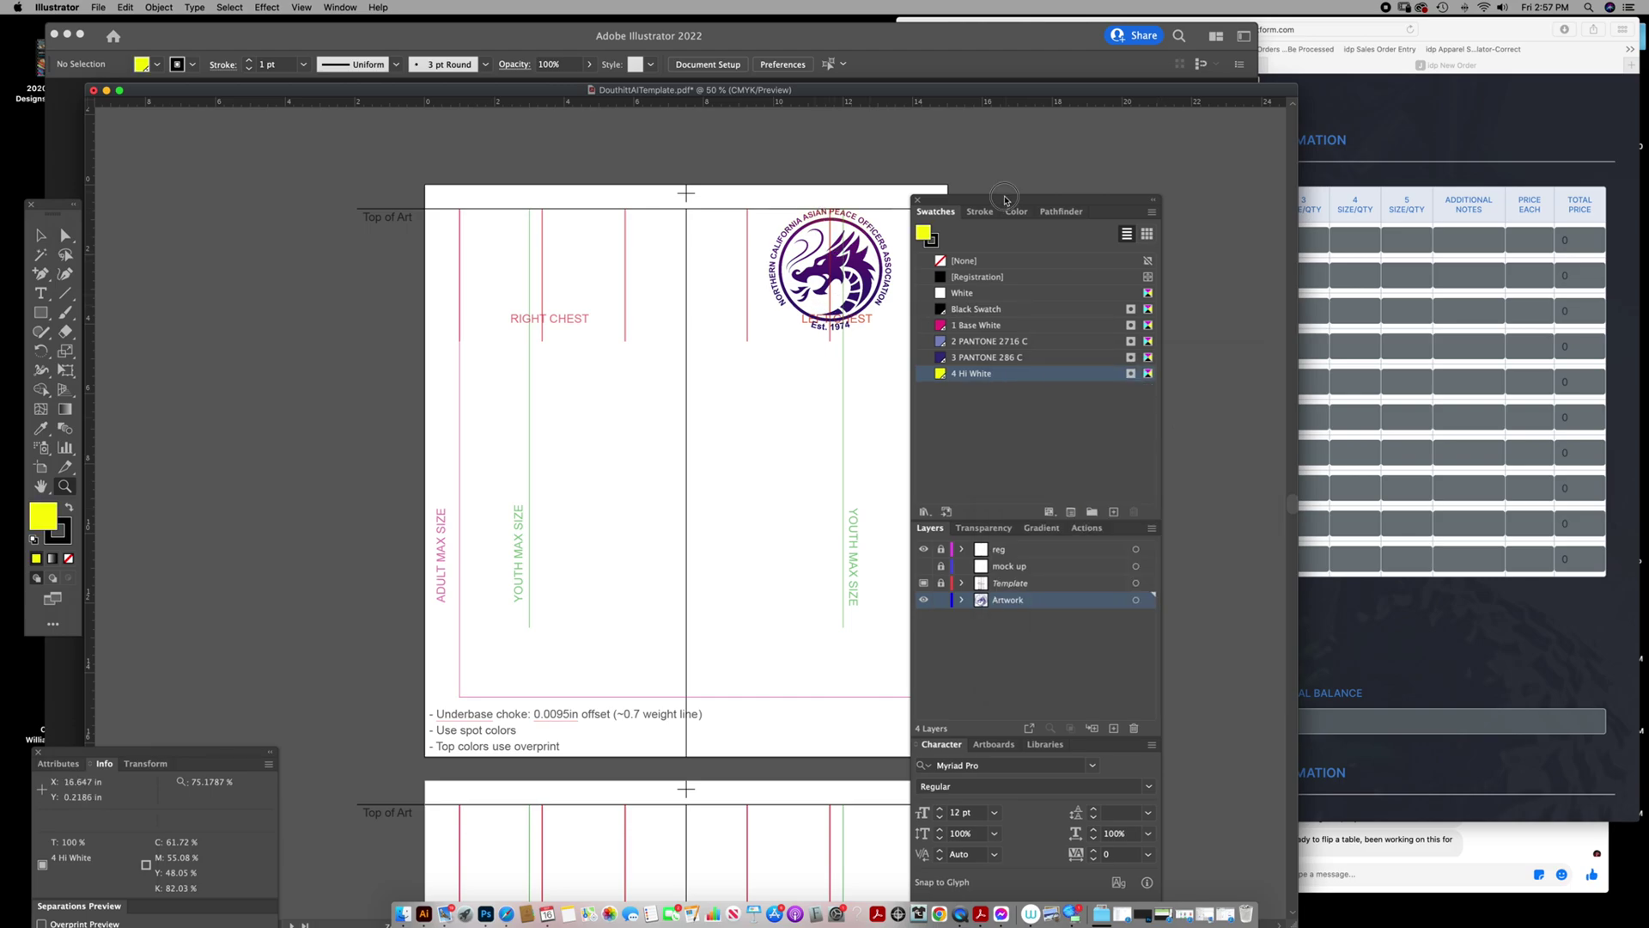
pyautogui.moveTo(1031, 200); pyautogui.dragTo(1090, 104)
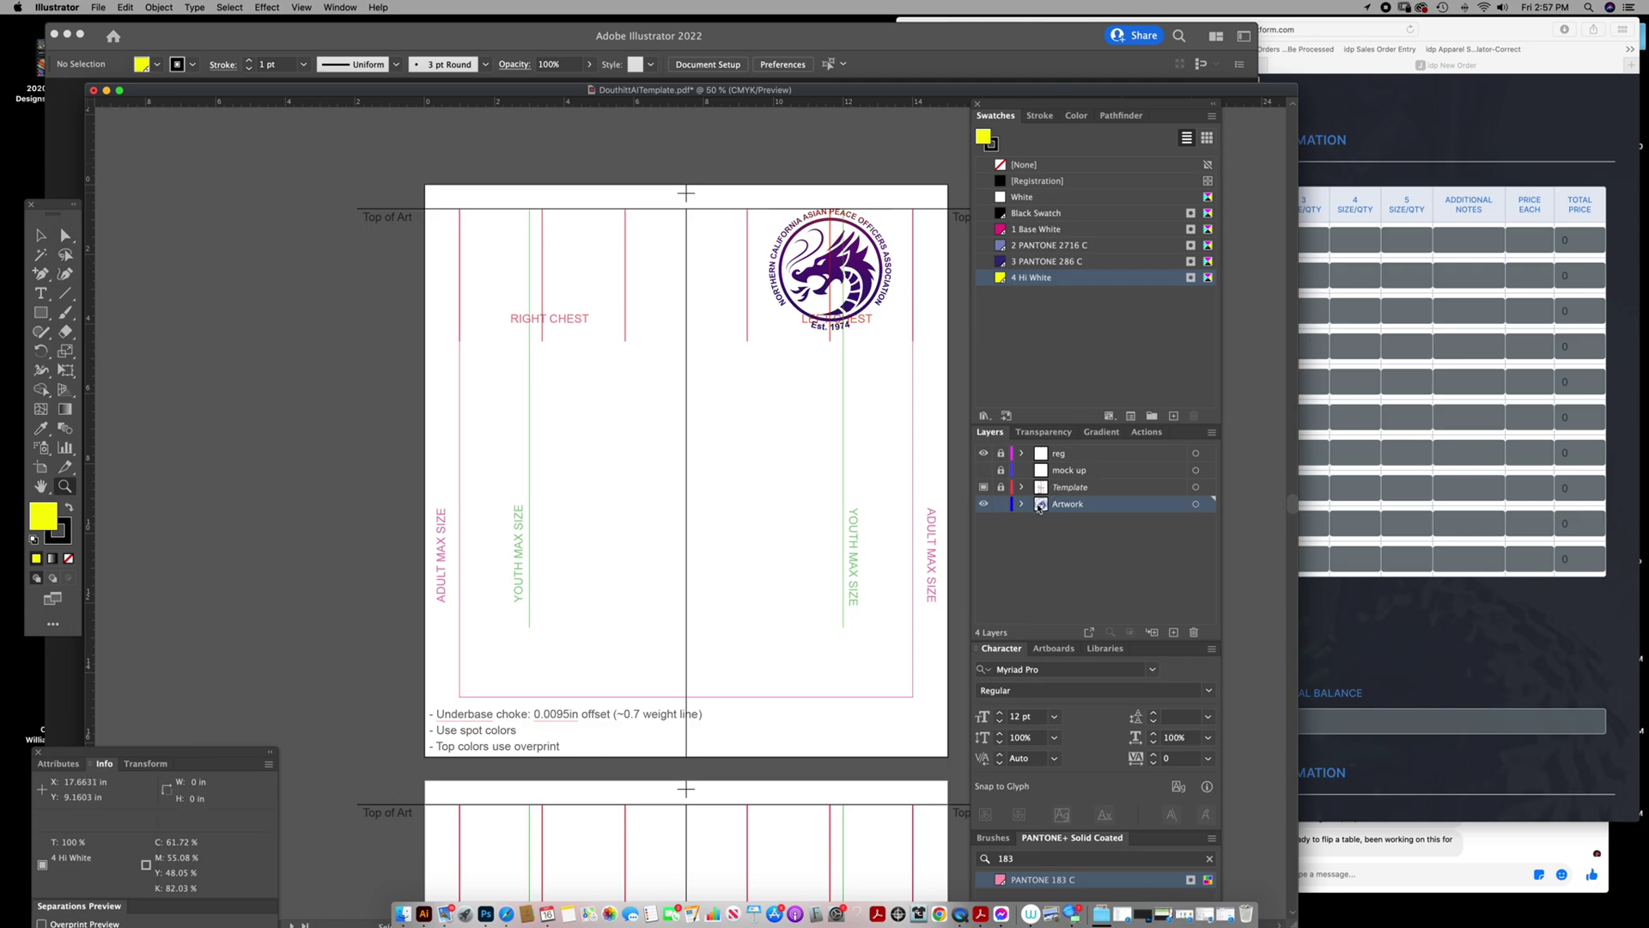
pyautogui.moveTo(1041, 513)
pyautogui.mouseDown()
pyautogui.moveTo(1046, 470)
pyautogui.moveTo(1045, 513)
pyautogui.mouseUp()
pyautogui.moveTo(758, 467)
pyautogui.mouseDown()
pyautogui.moveTo(718, 460)
pyautogui.moveTo(733, 460)
pyautogui.mouseUp()
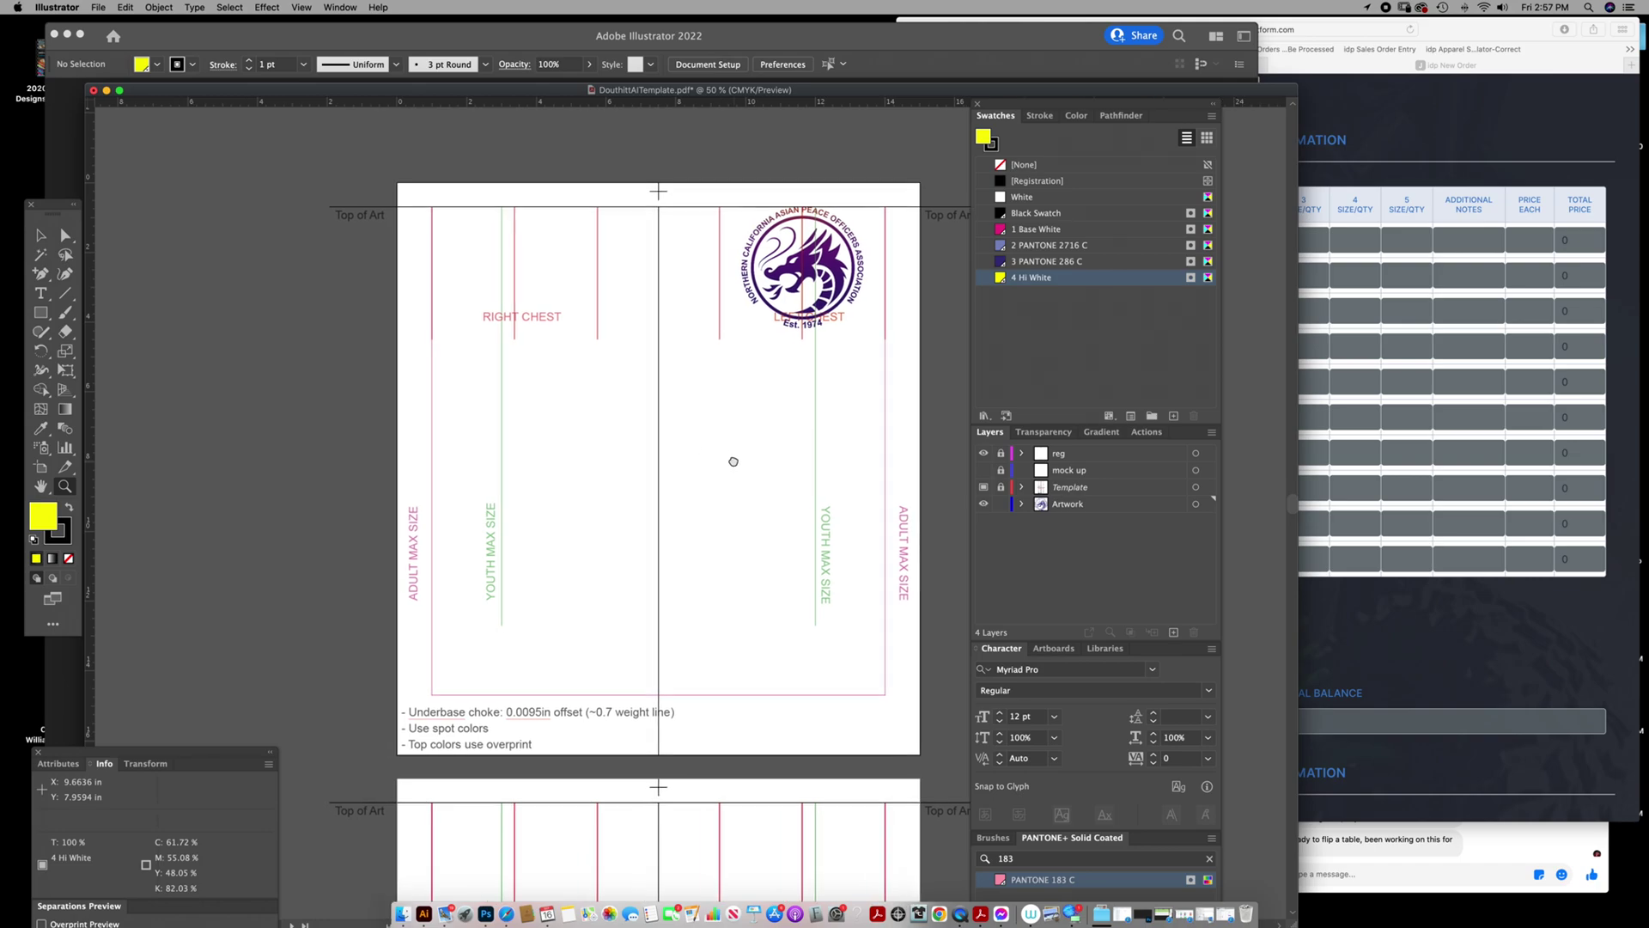
# Check the Template layer options without changes, then unlock the reg layer.
pyautogui.click(40, 234)
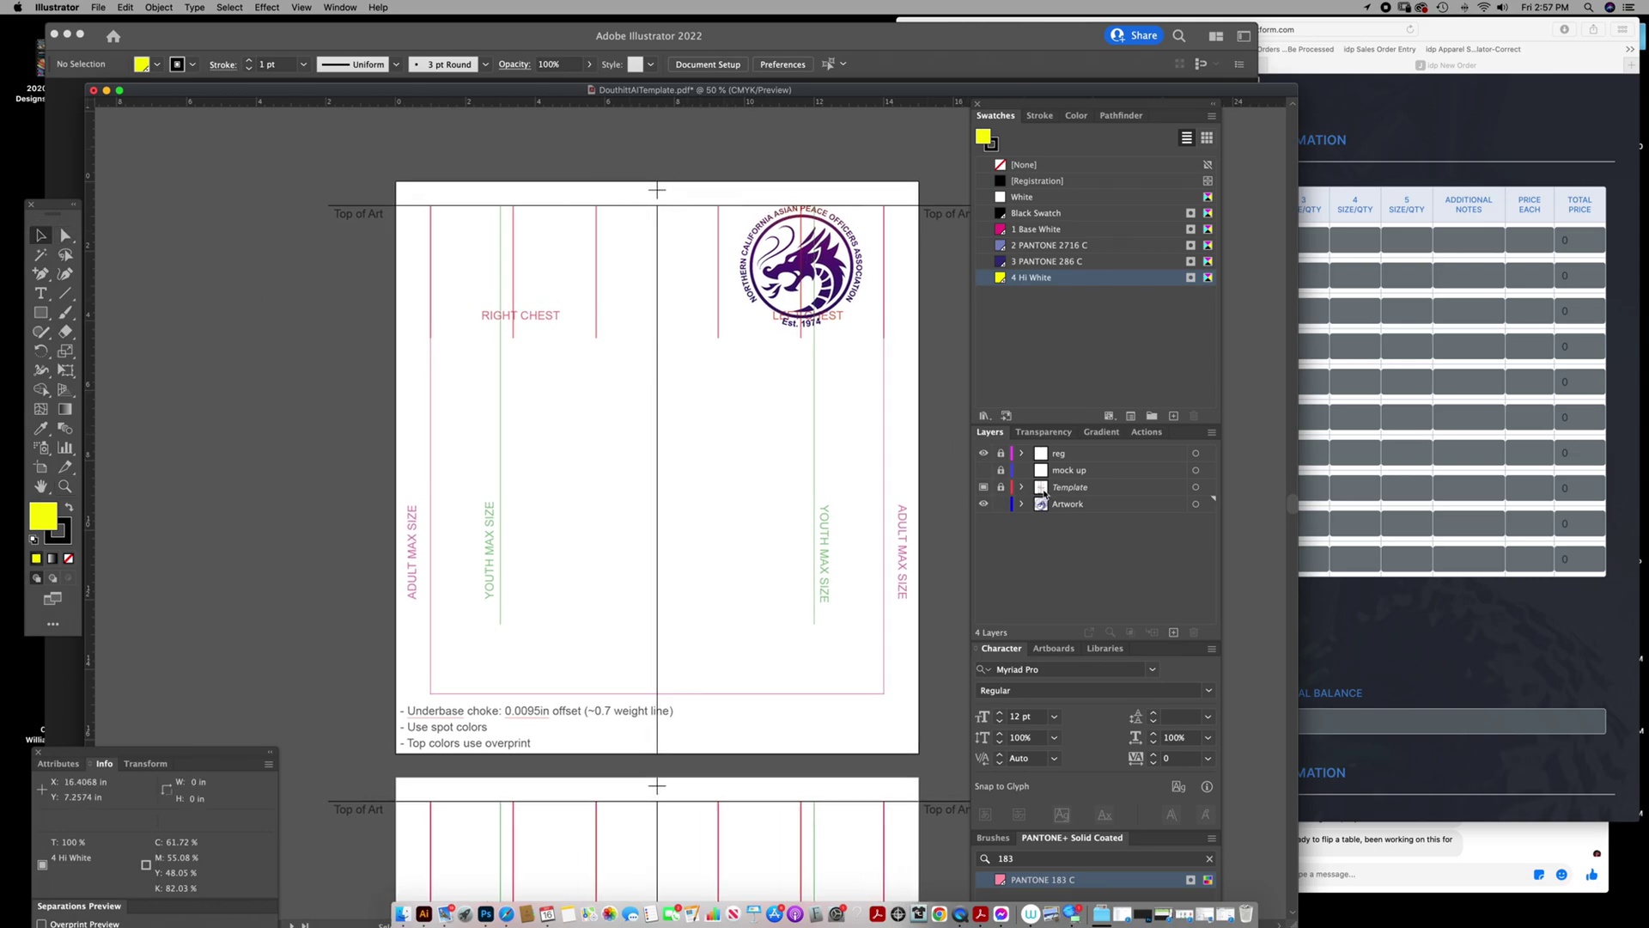
pyautogui.doubleClick(1042, 491)
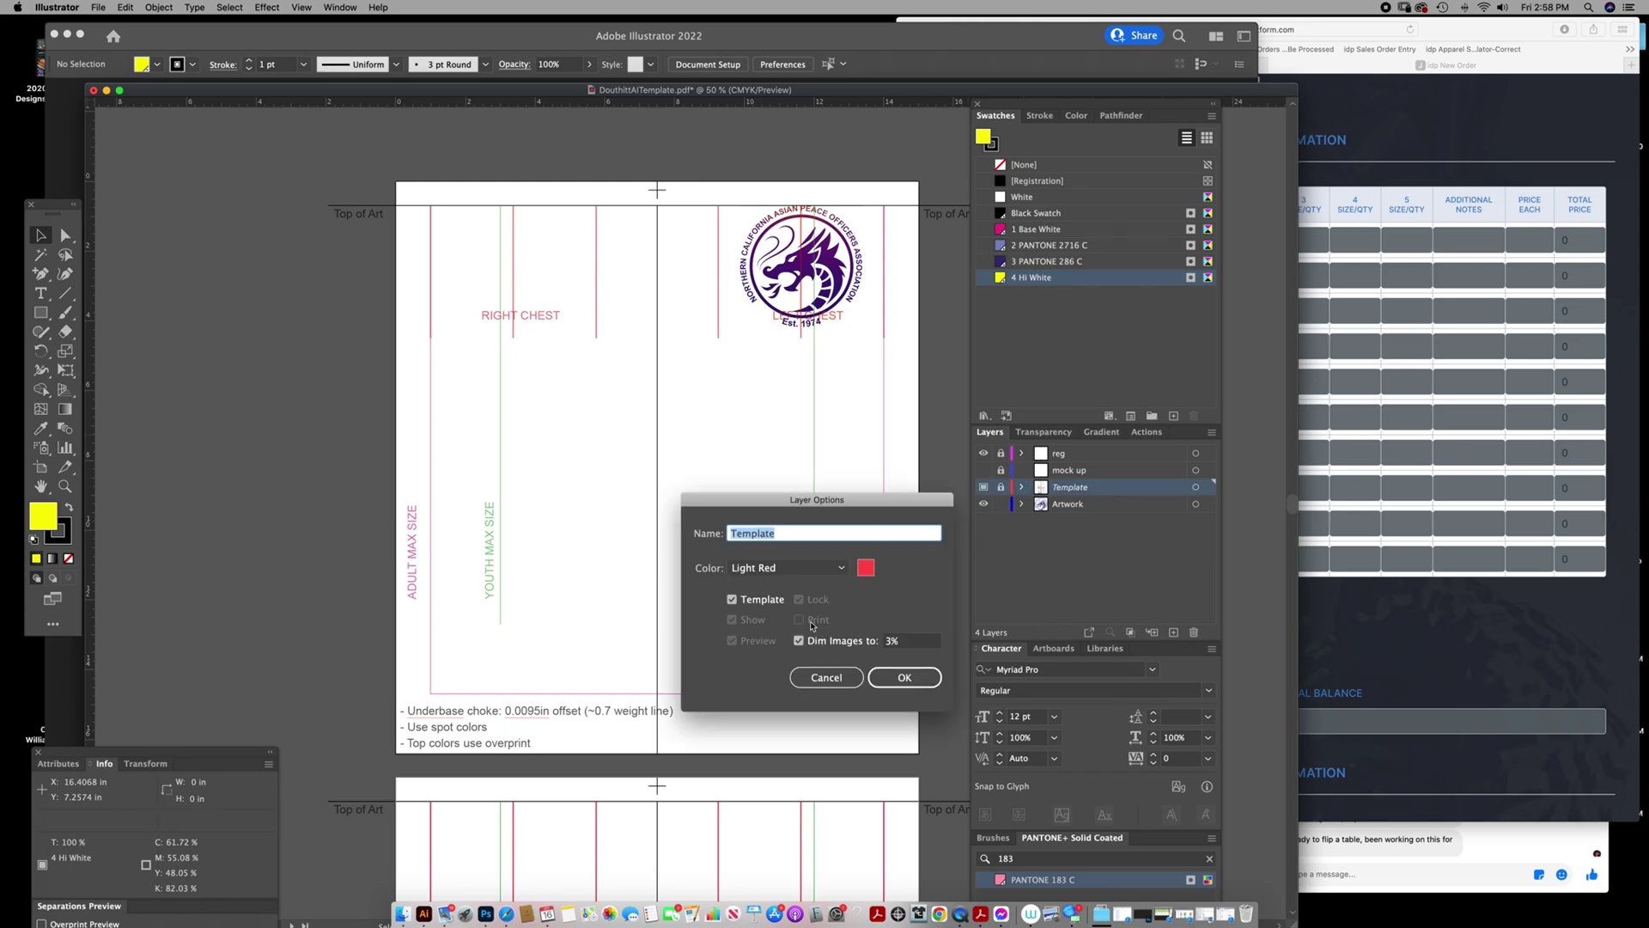
pyautogui.click(807, 678)
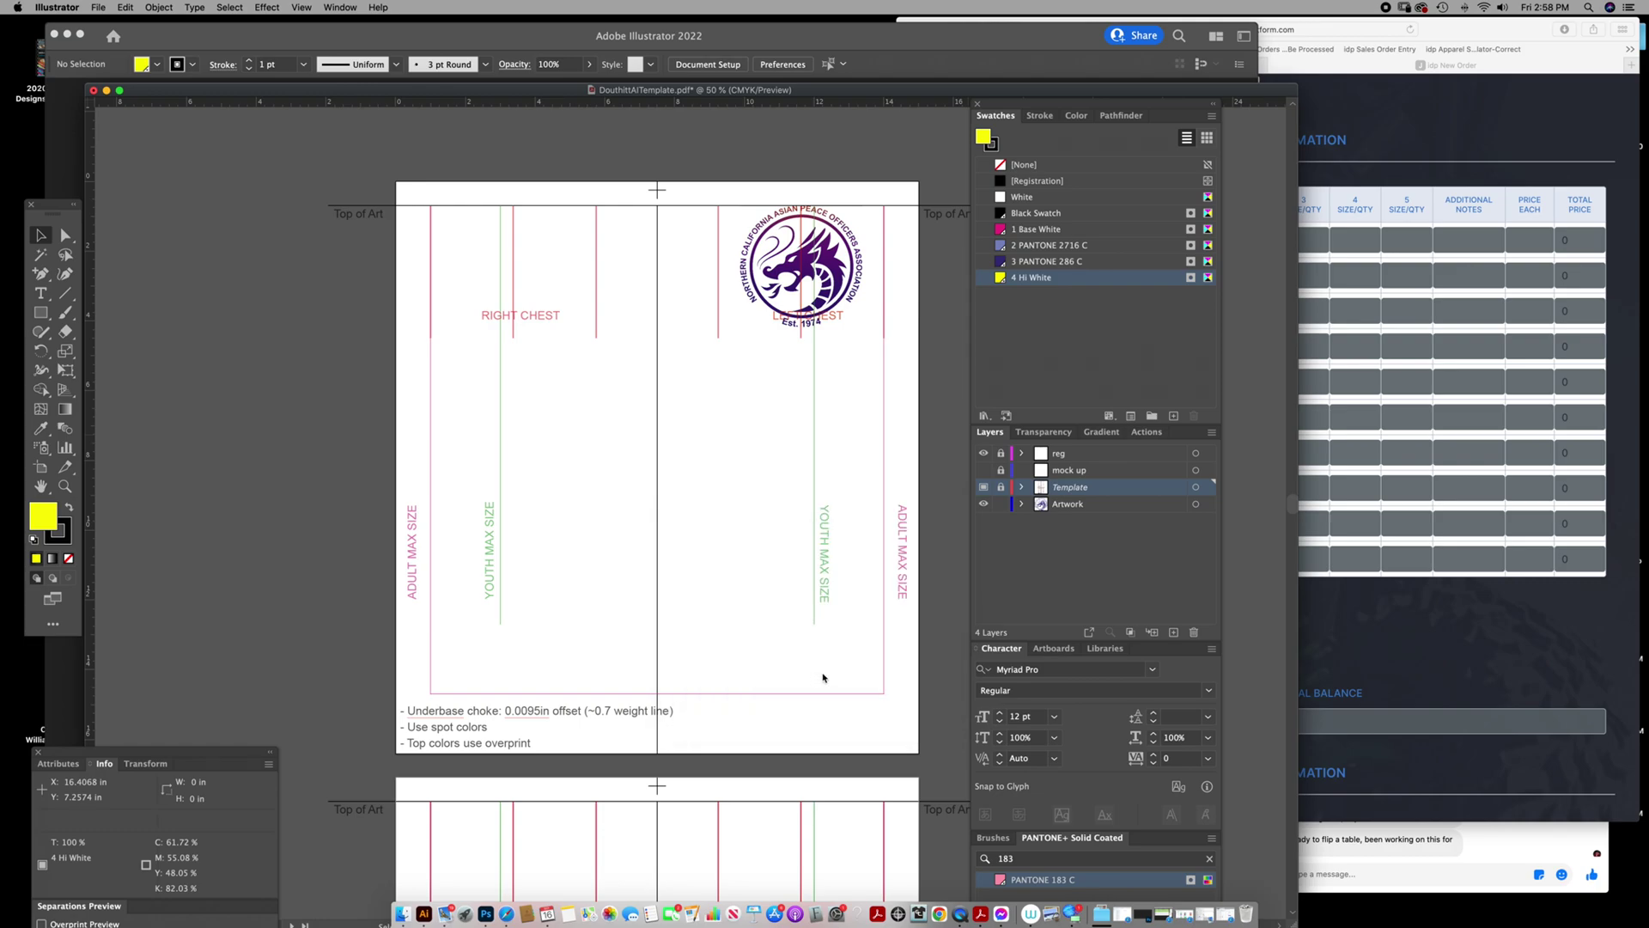
pyautogui.click(1043, 473)
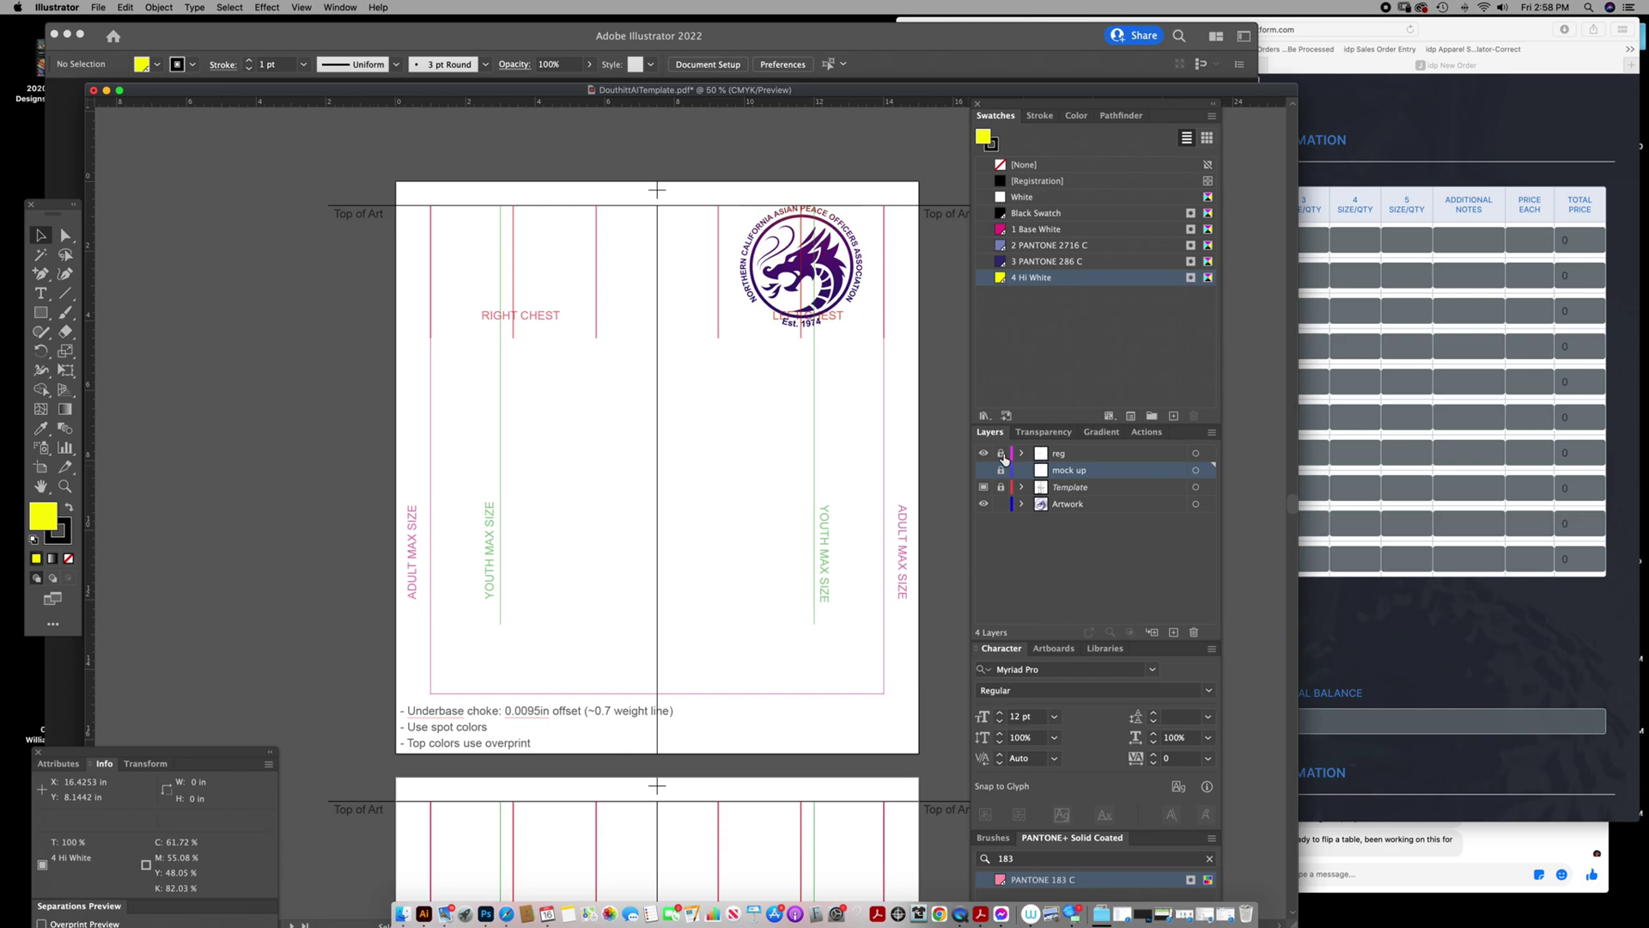
pyautogui.click(1002, 457)
# Apply the [Registration] swatch to the top-centre registration mark and deselect it.
pyautogui.click(659, 192)
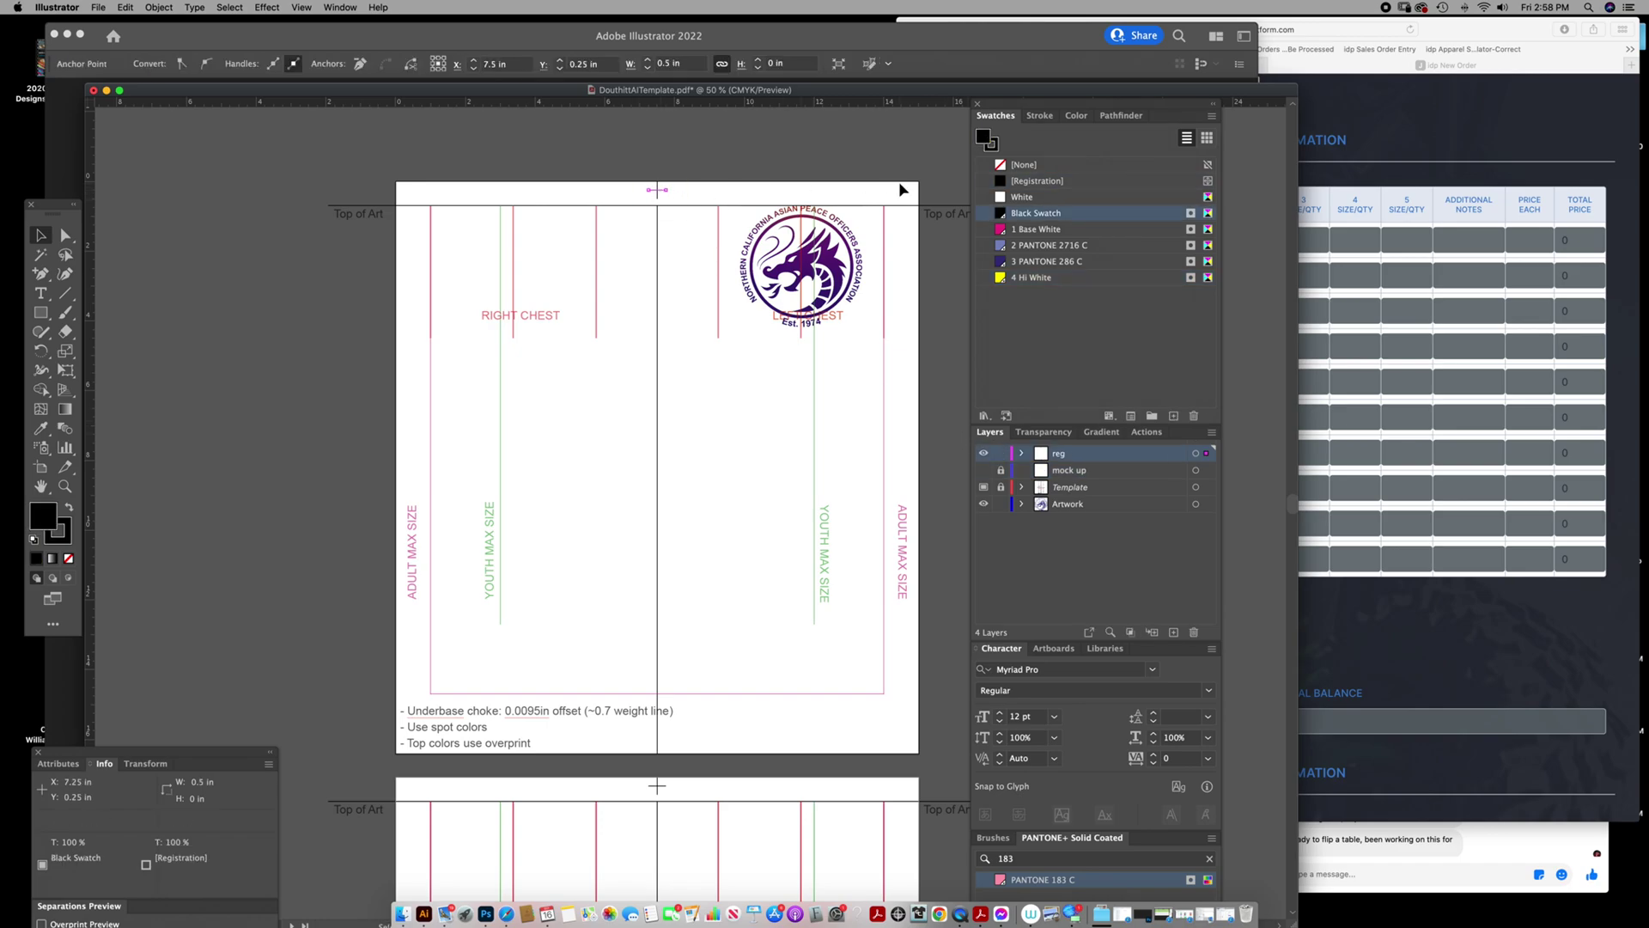
pyautogui.click(1000, 180)
pyautogui.click(1001, 214)
pyautogui.click(659, 202)
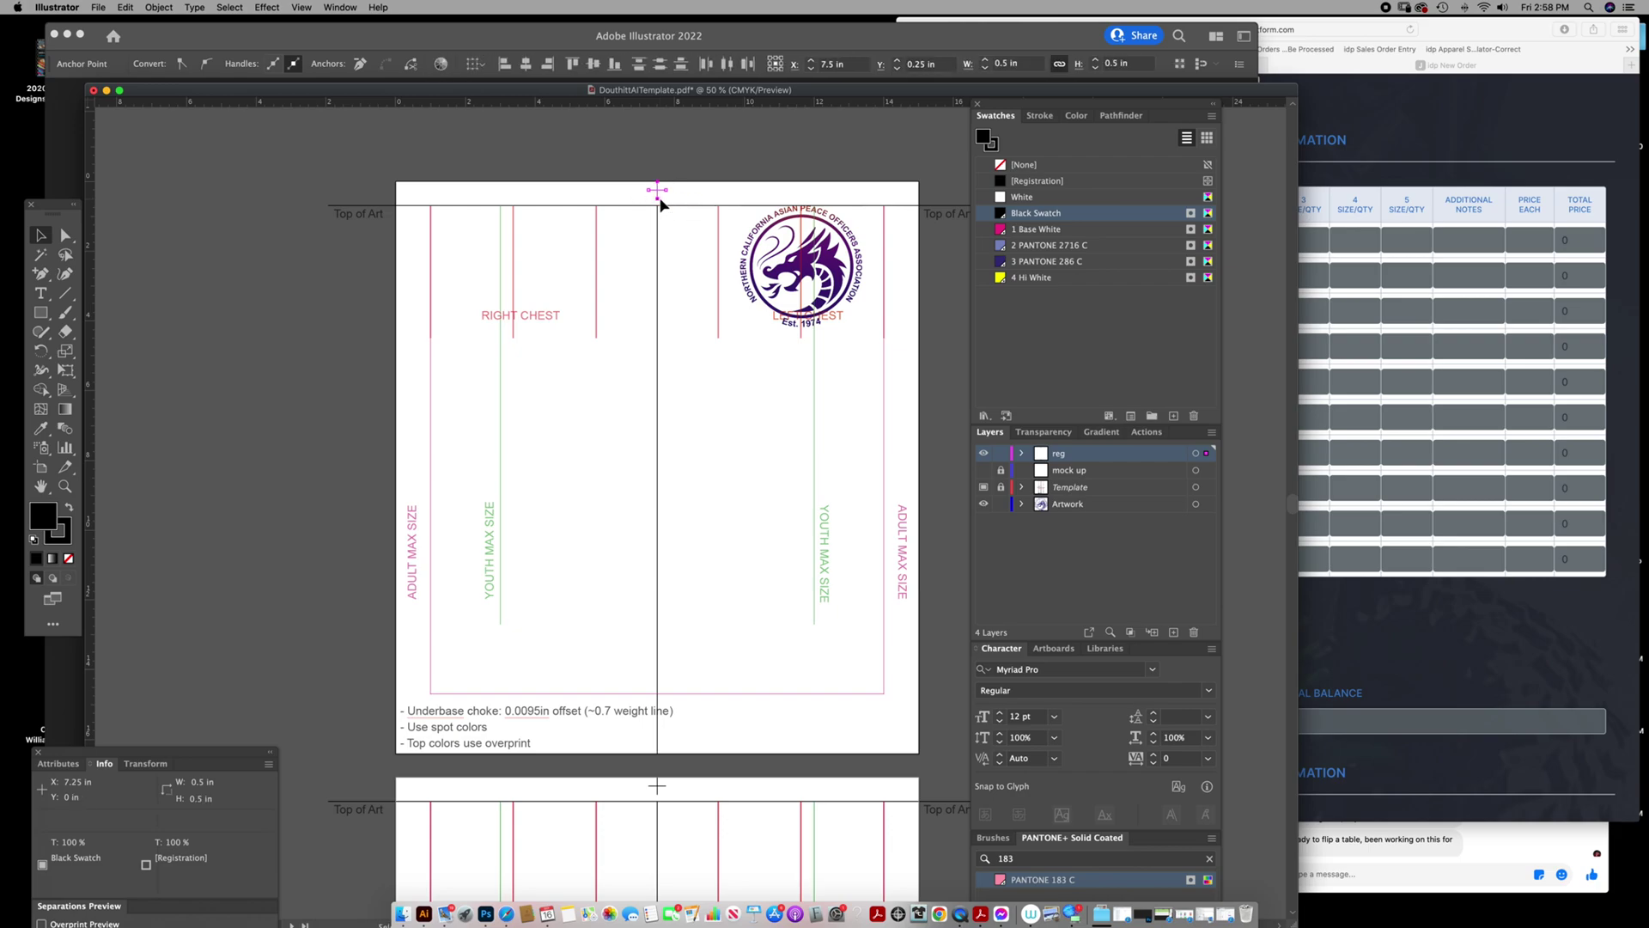
pyautogui.click(670, 196)
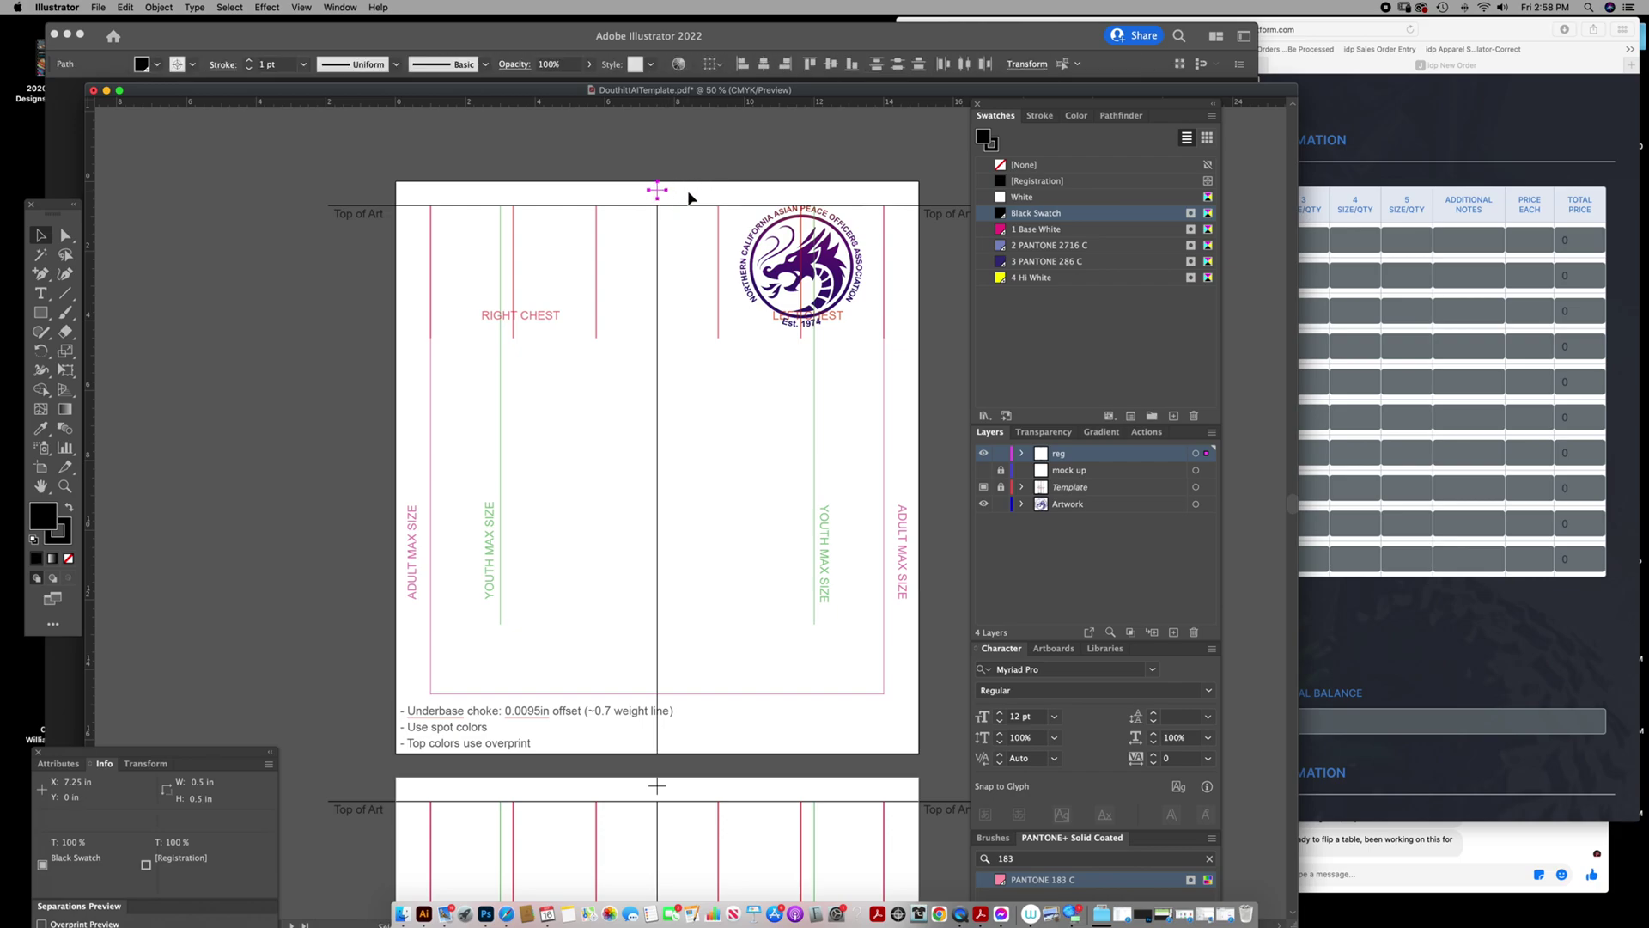
pyautogui.hscroll(1, 679, 258)
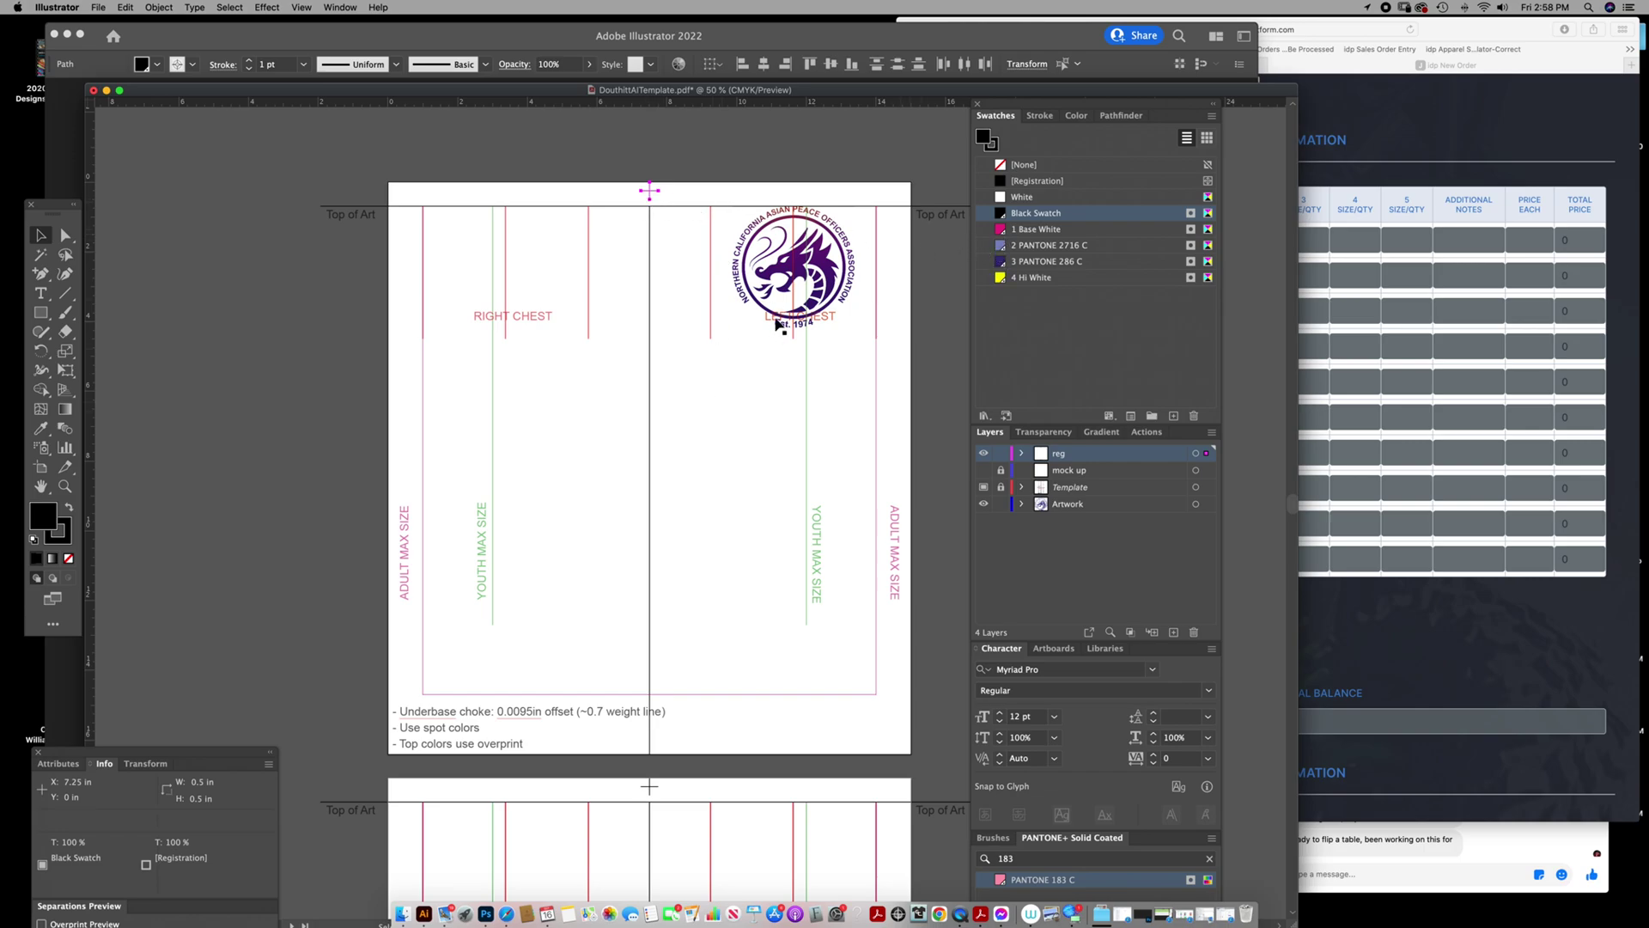
pyautogui.click(1001, 182)
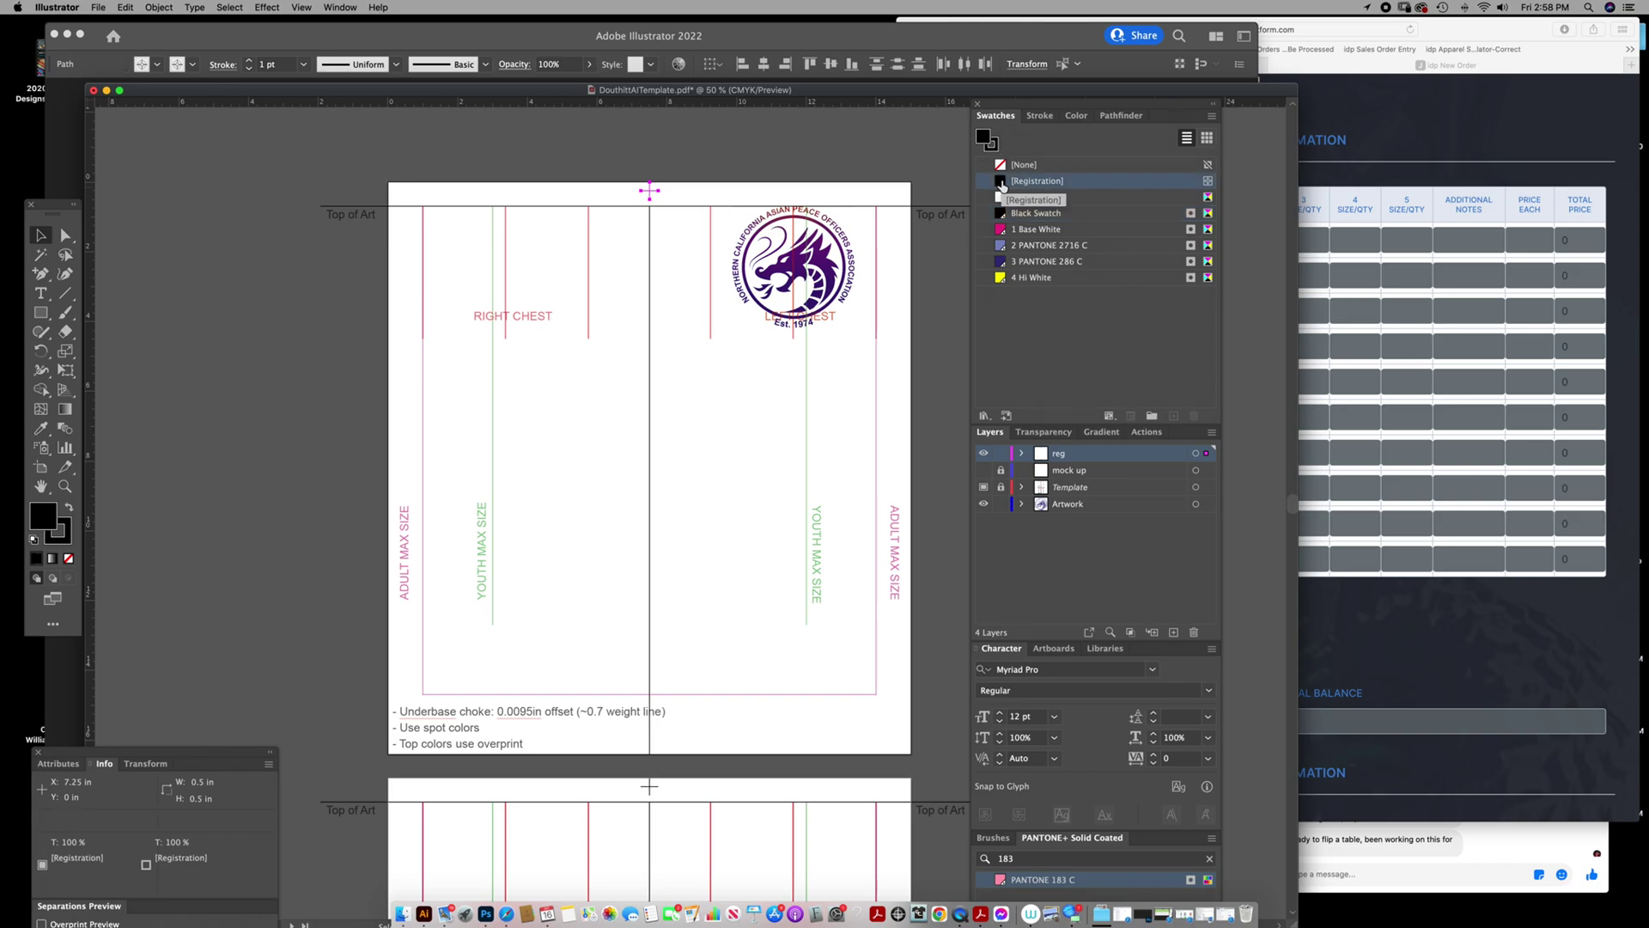
pyautogui.click(813, 150)
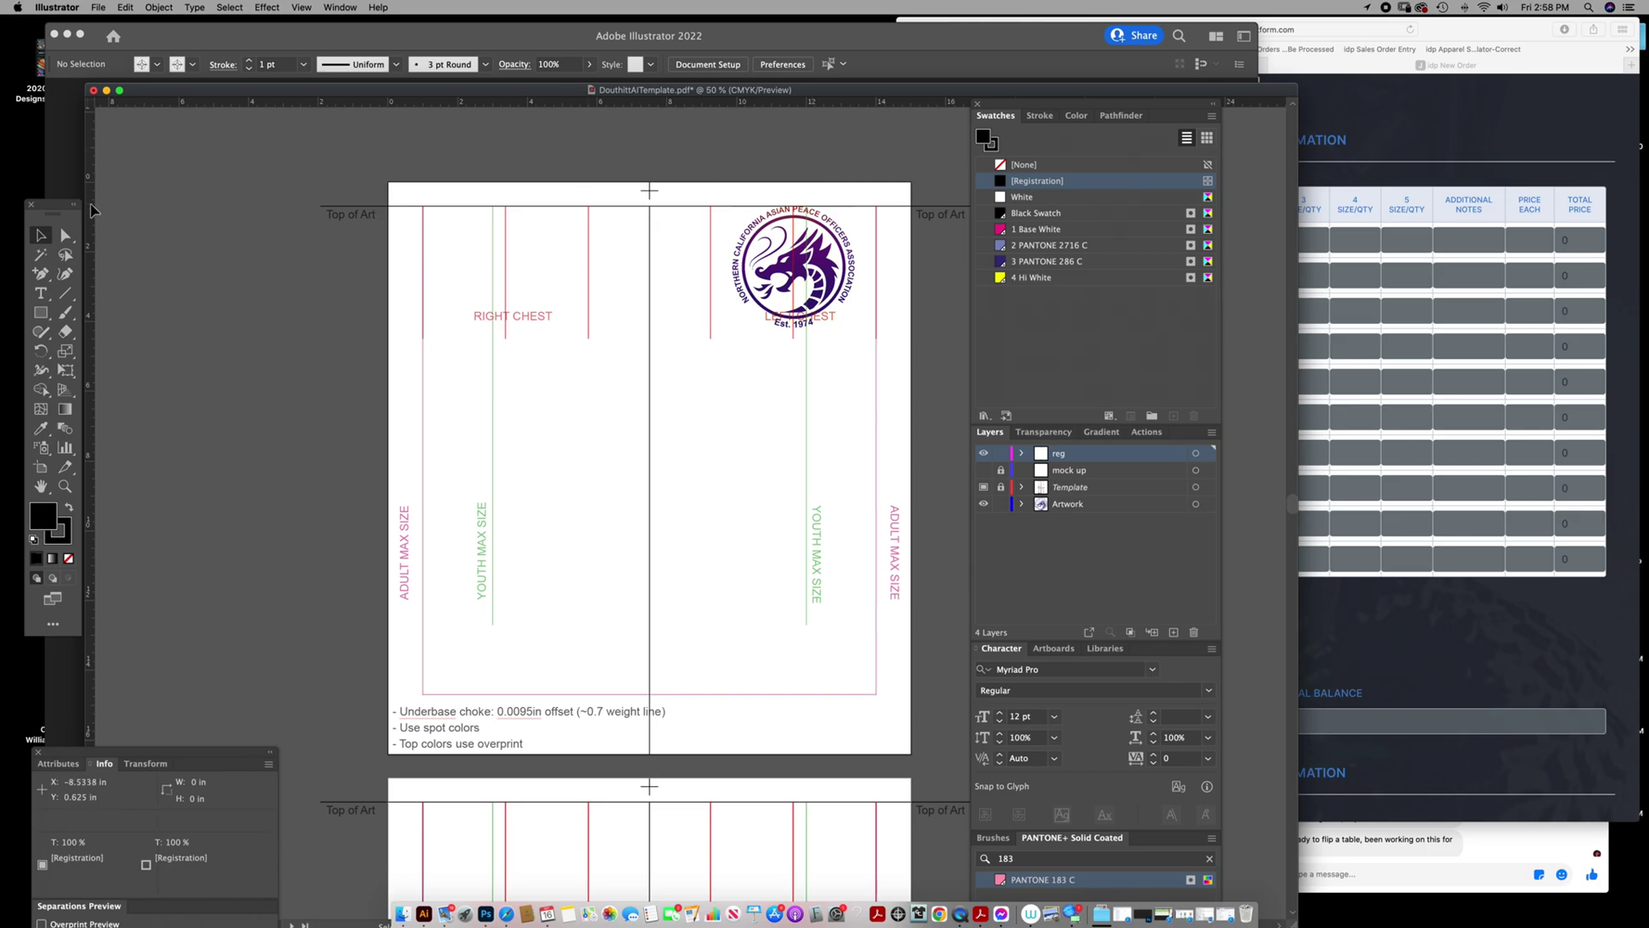
# Reselect the top registration mark with its vertical stroke to verify, then deselect.
pyautogui.click(650, 188)
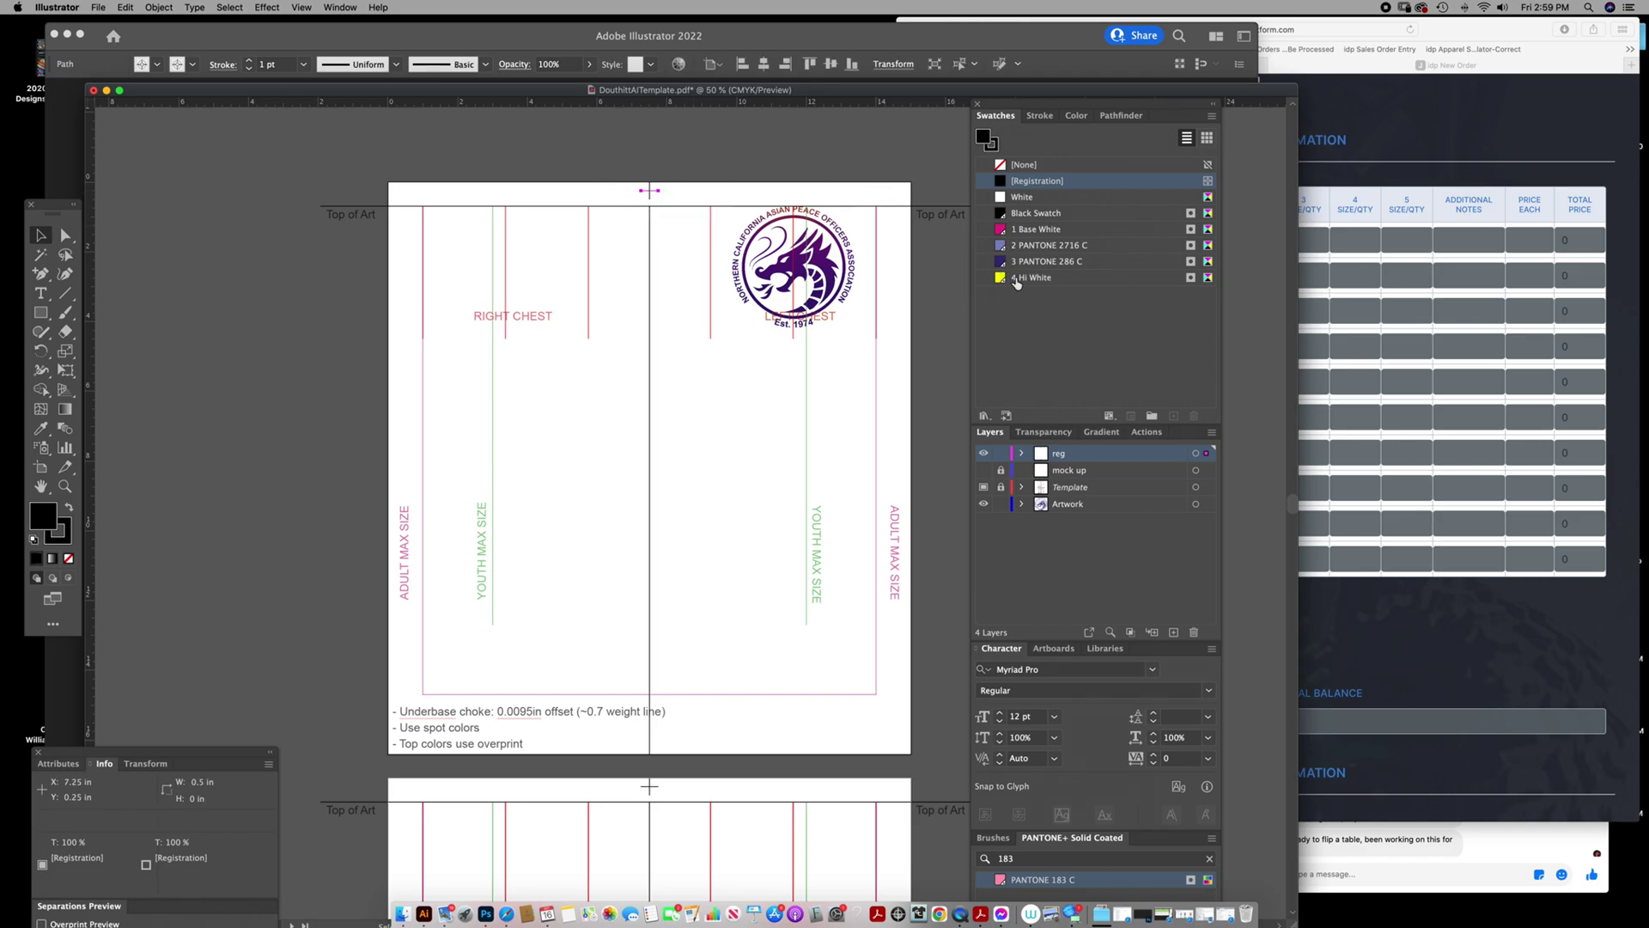
pyautogui.keyDown('shift'); pyautogui.click(649, 195); pyautogui.keyUp('shift')
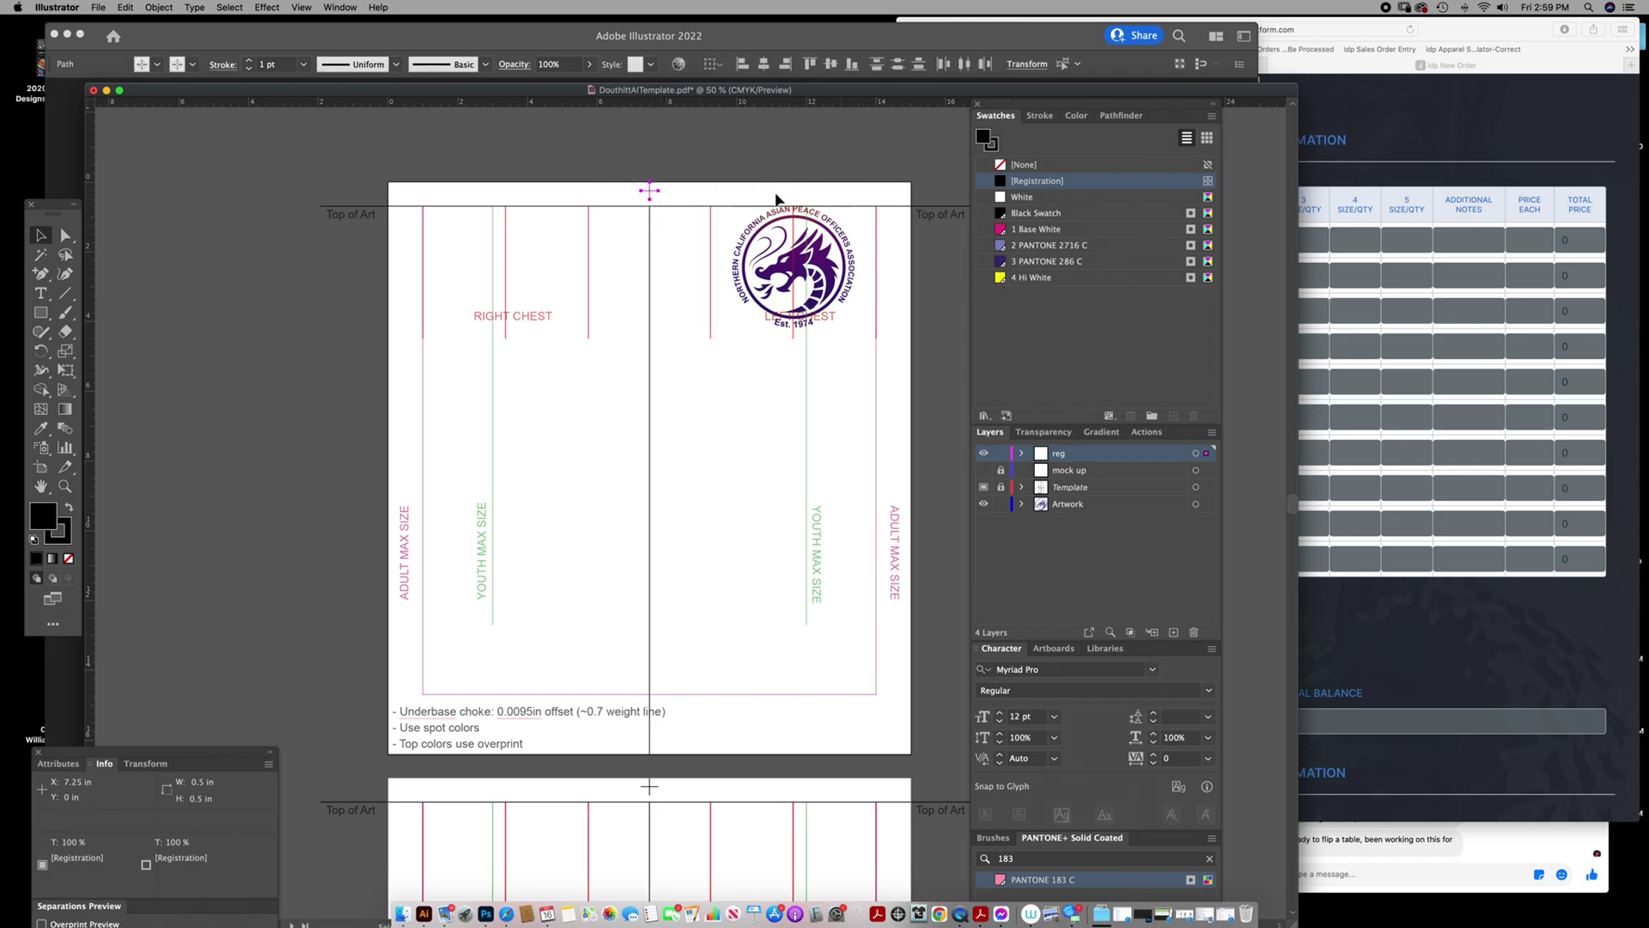
pyautogui.click(822, 159)
pyautogui.hscroll(3, 822, 158)
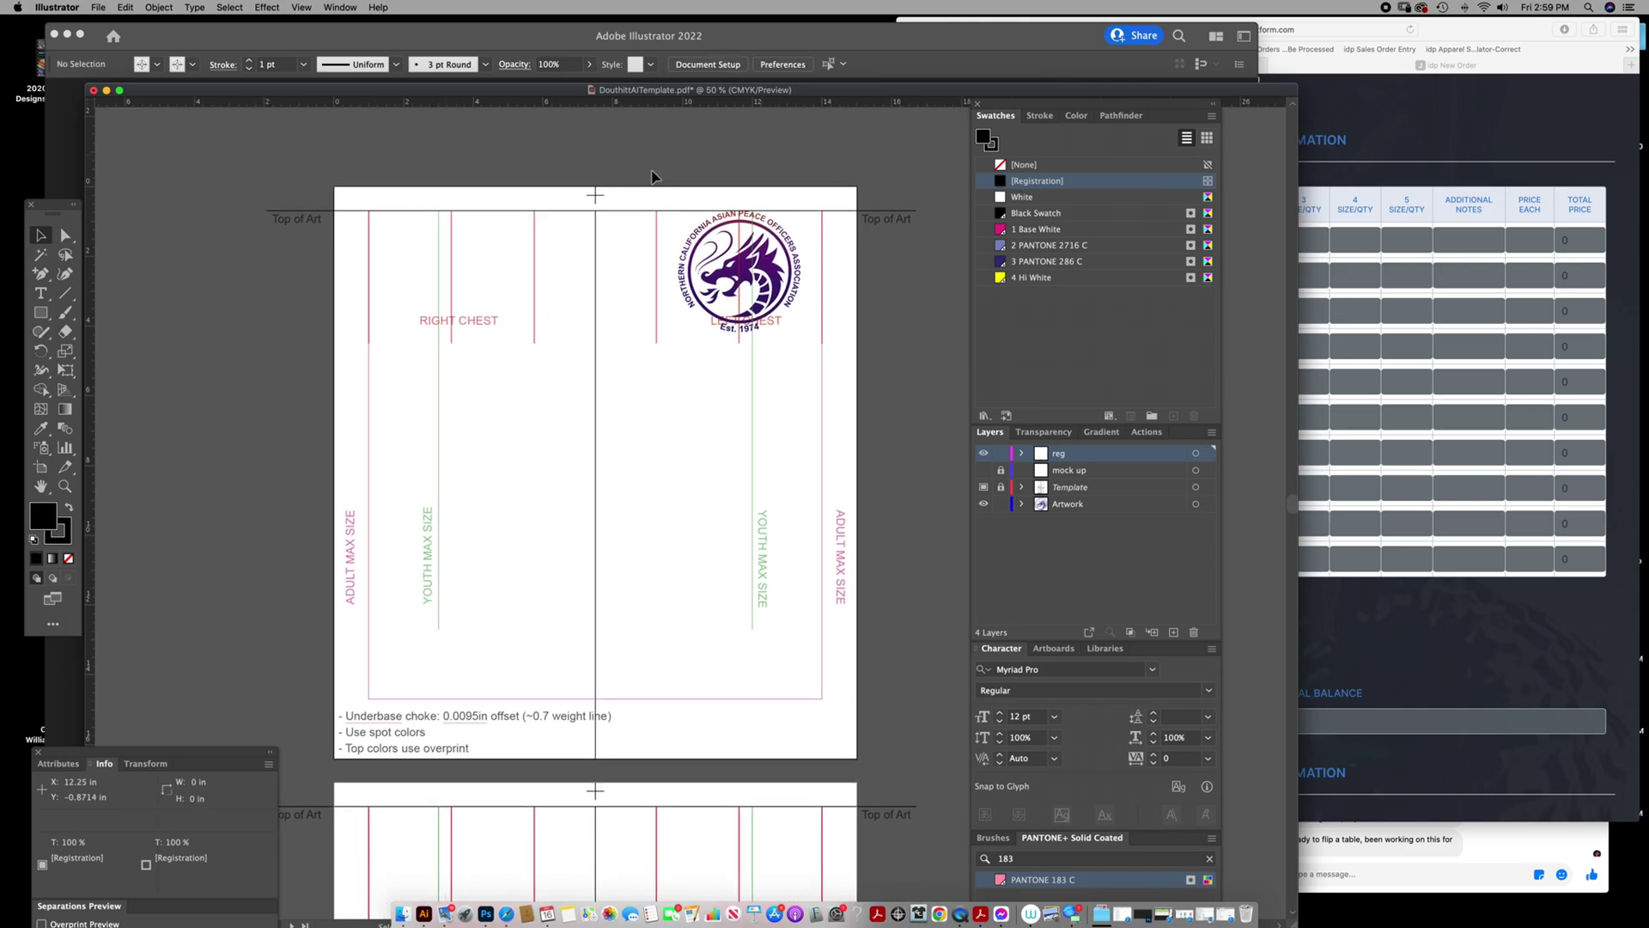
pyautogui.click(98, 7)
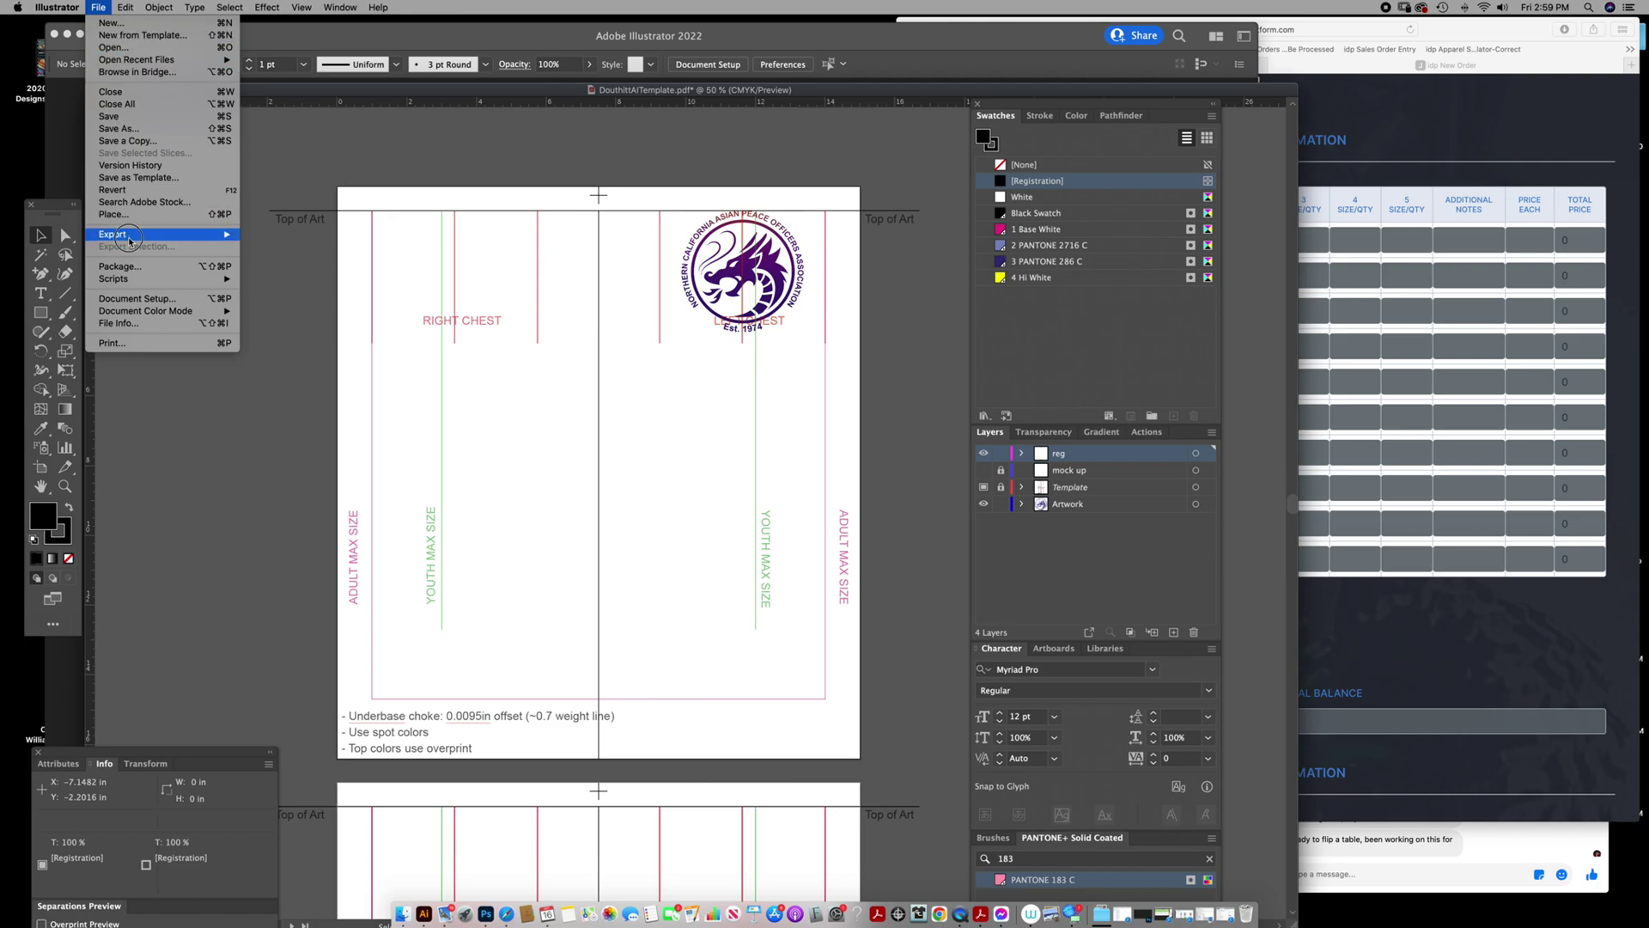
# Save a copy in Adobe Illustrator (ai) format named LEFT CHEST DRAGON_DouthitAITemplate.ai.
pyautogui.click(131, 140)
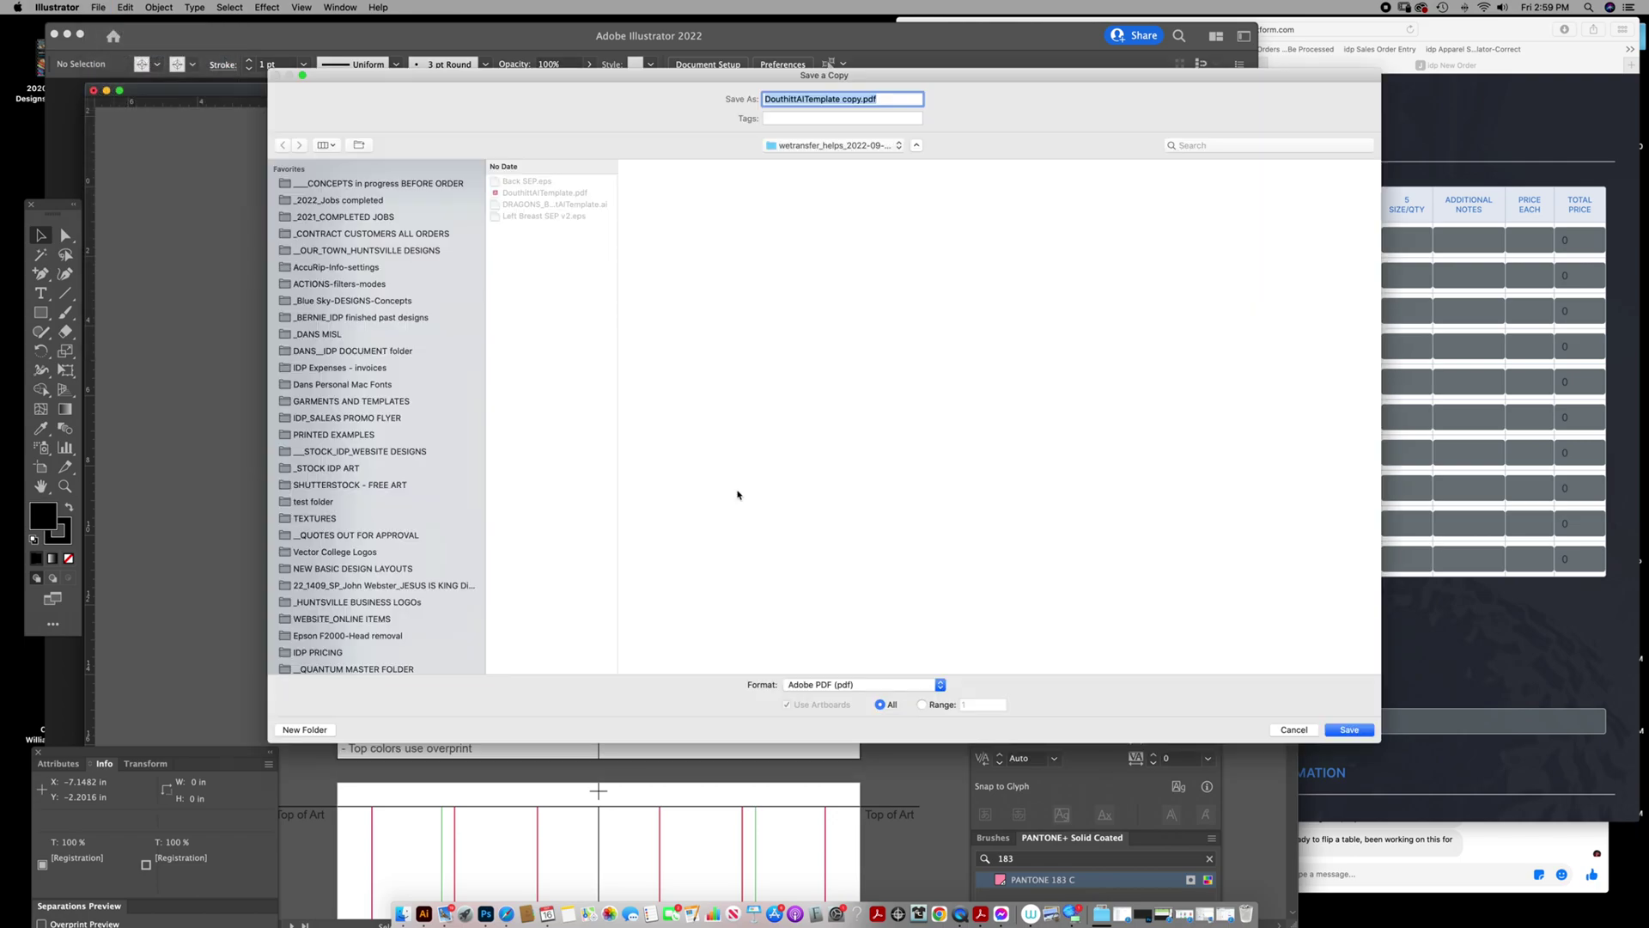
pyautogui.click(818, 683)
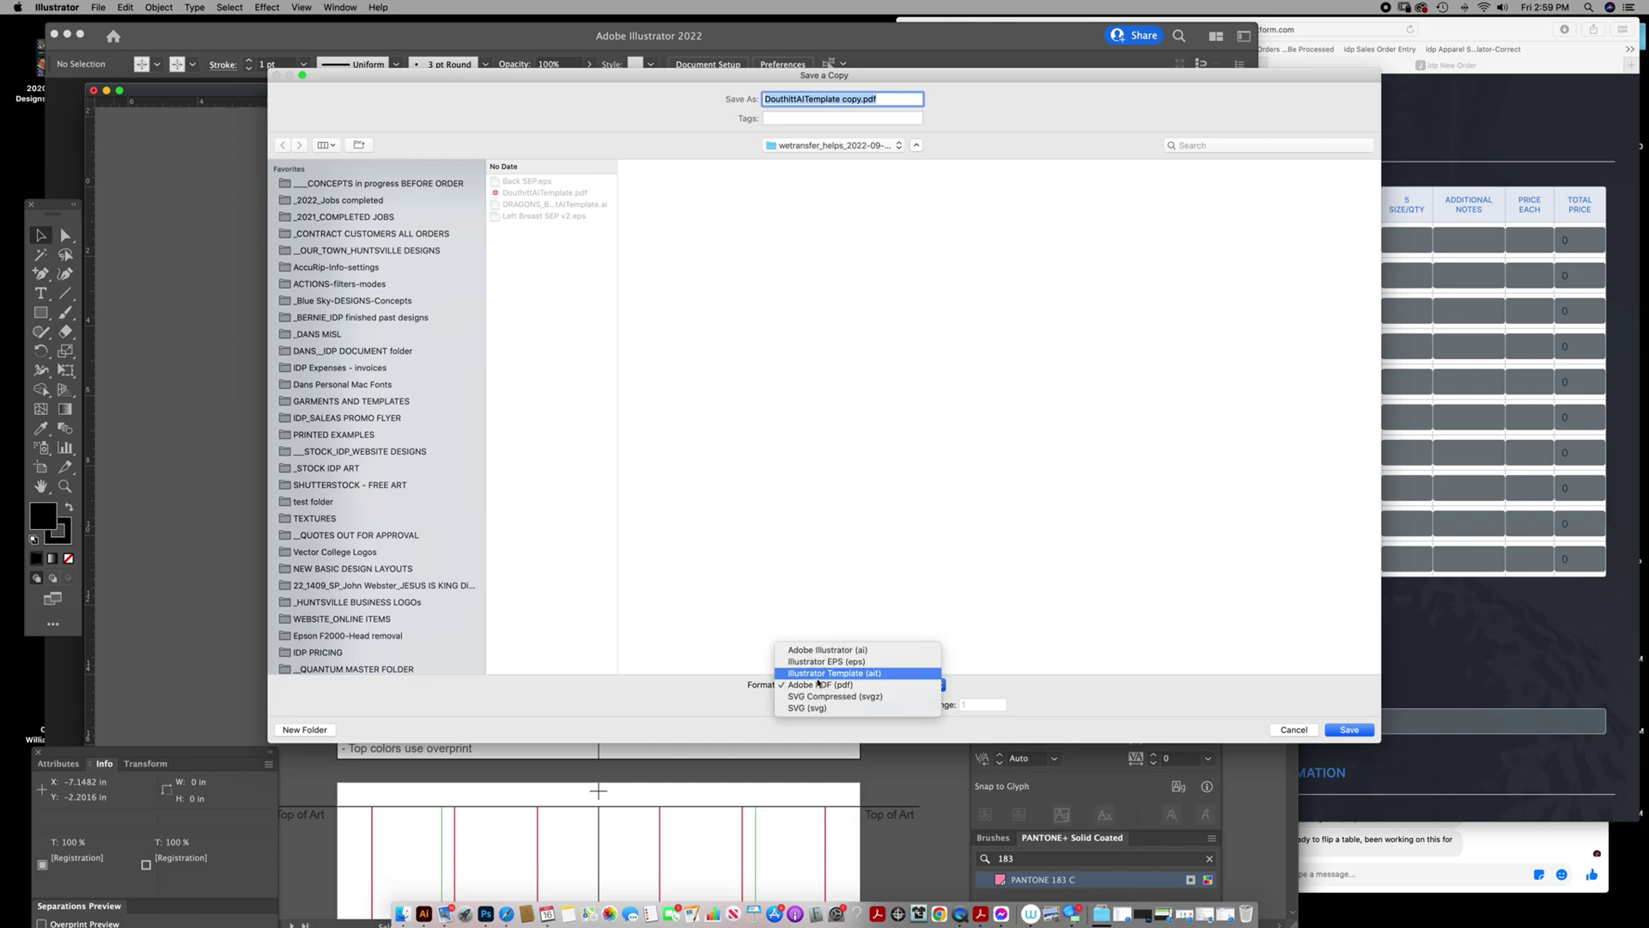
pyautogui.click(821, 650)
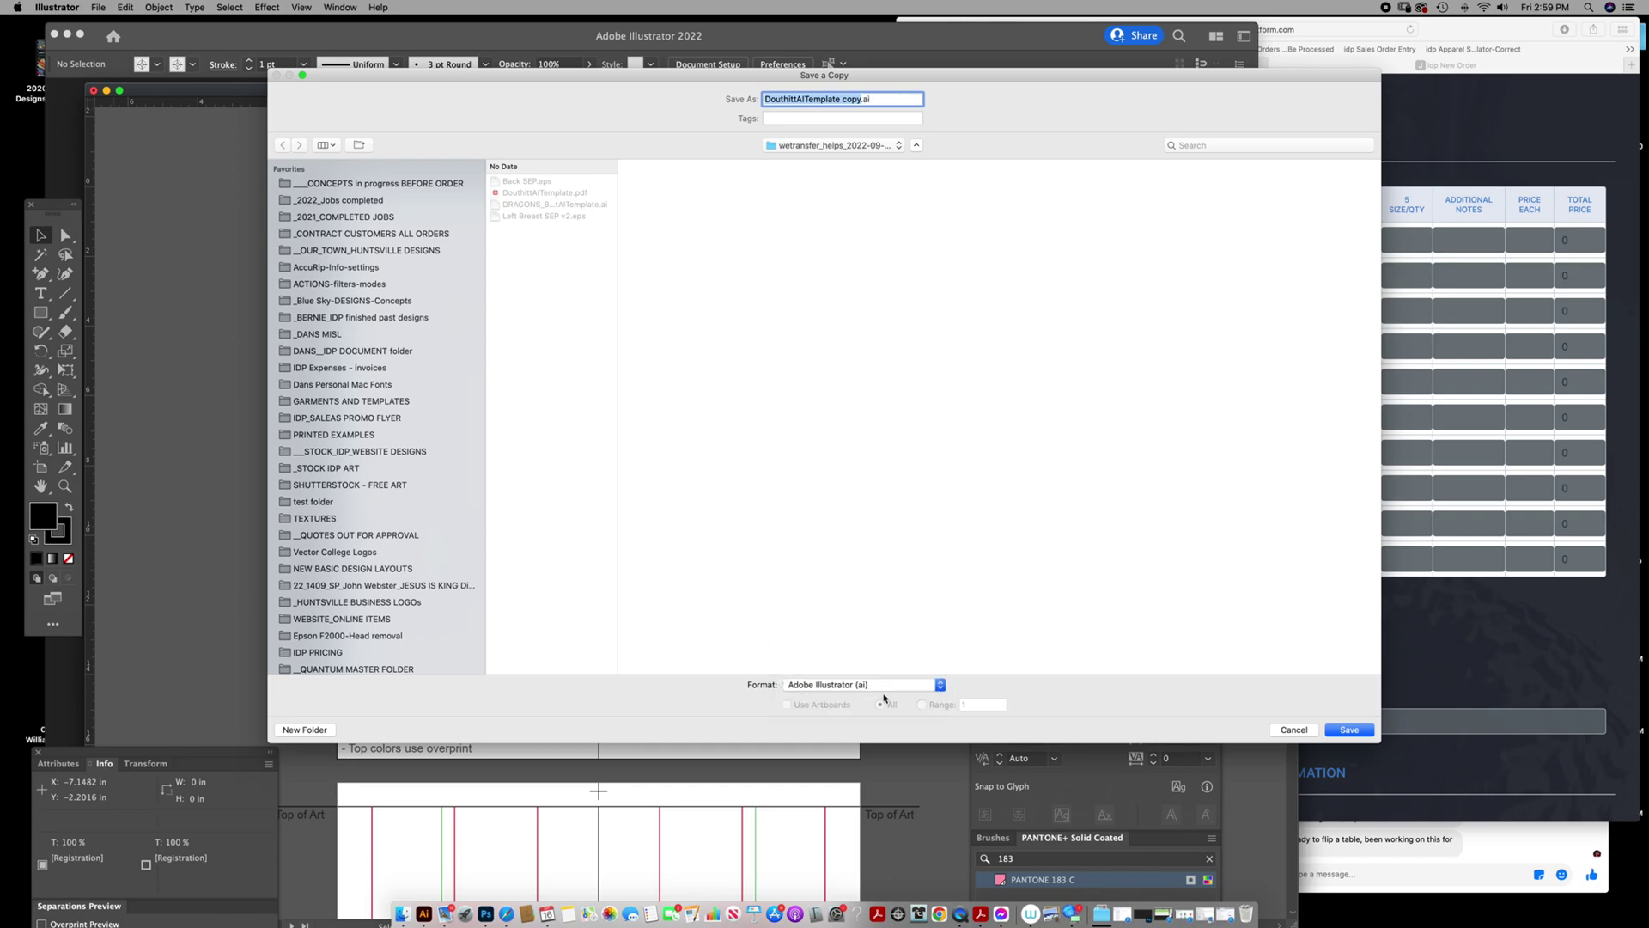
pyautogui.moveTo(1381, 742); pyautogui.dragTo(1060, 719)
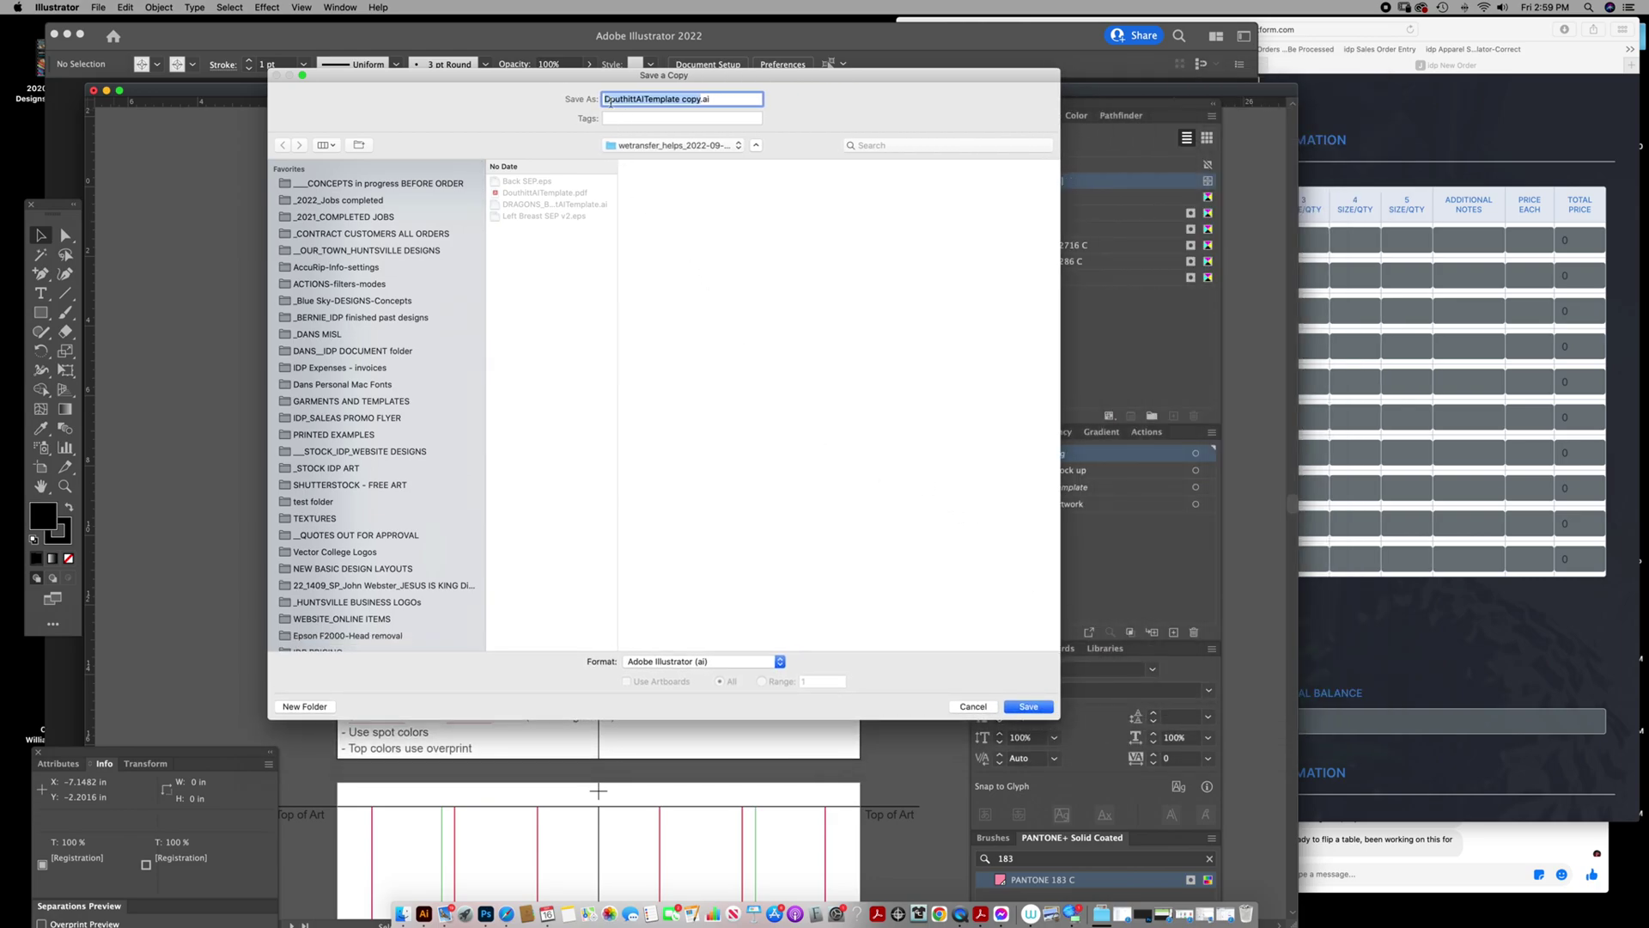
pyautogui.click(604, 99)
pyautogui.write('LEFT C')
pyautogui.write('HEST DRAGON')
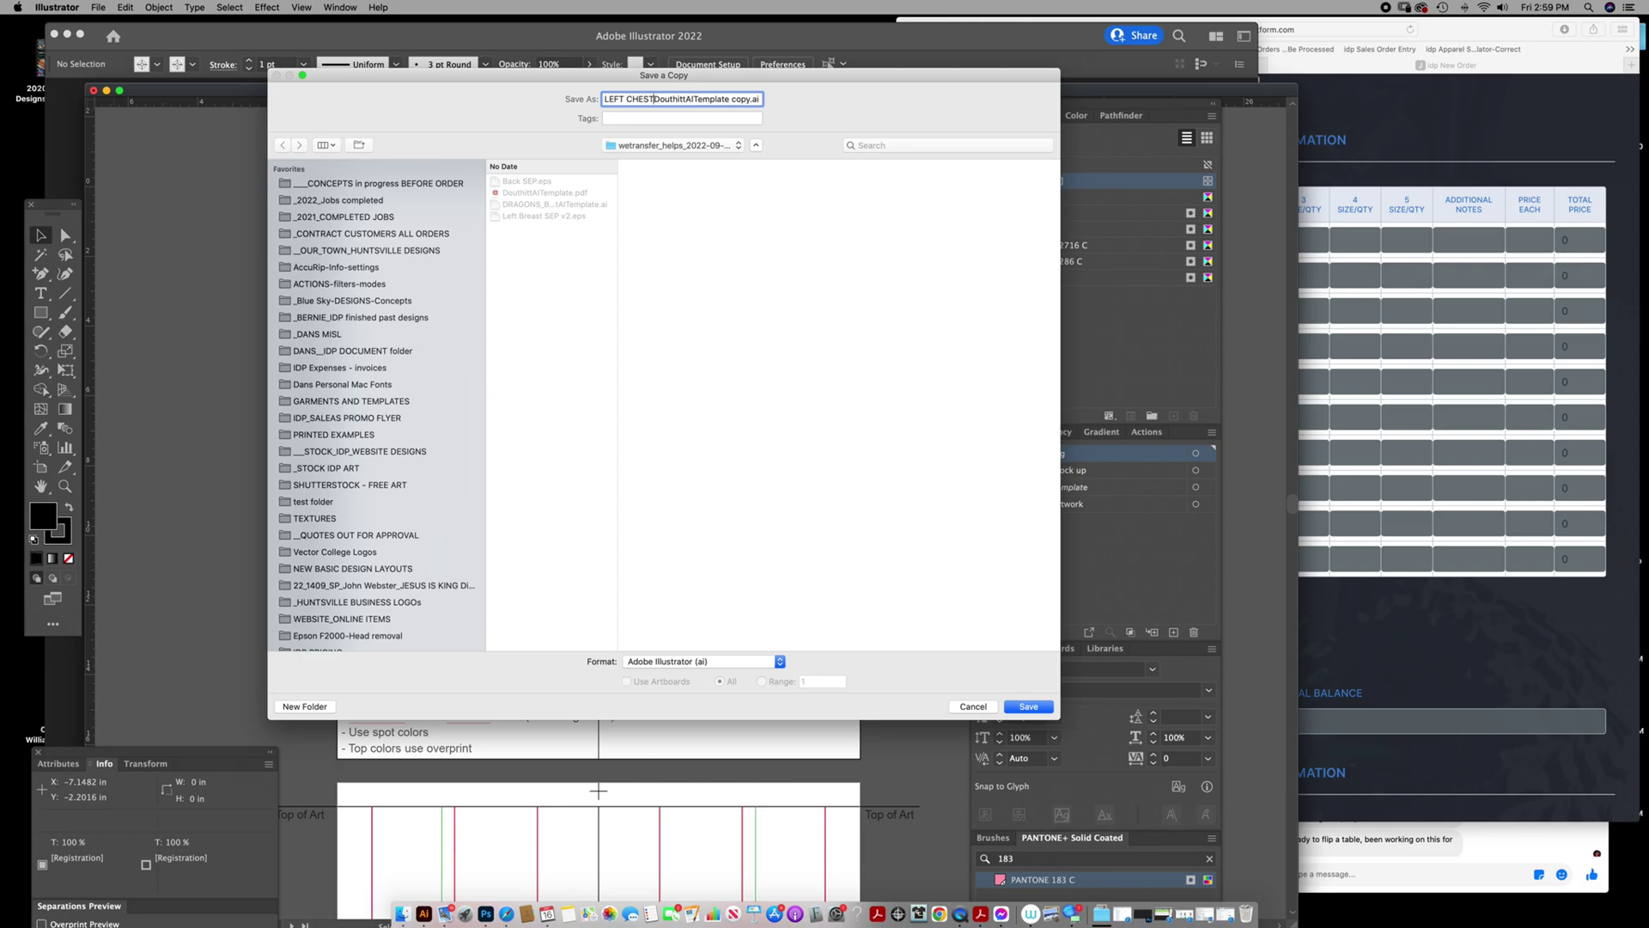
pyautogui.write('_')
pyautogui.moveTo(760, 98)
pyautogui.mouseDown()
pyautogui.moveTo(803, 94)
pyautogui.moveTo(732, 99)
pyautogui.mouseUp()
pyautogui.press('BackSpace')
pyautogui.click(1029, 707)
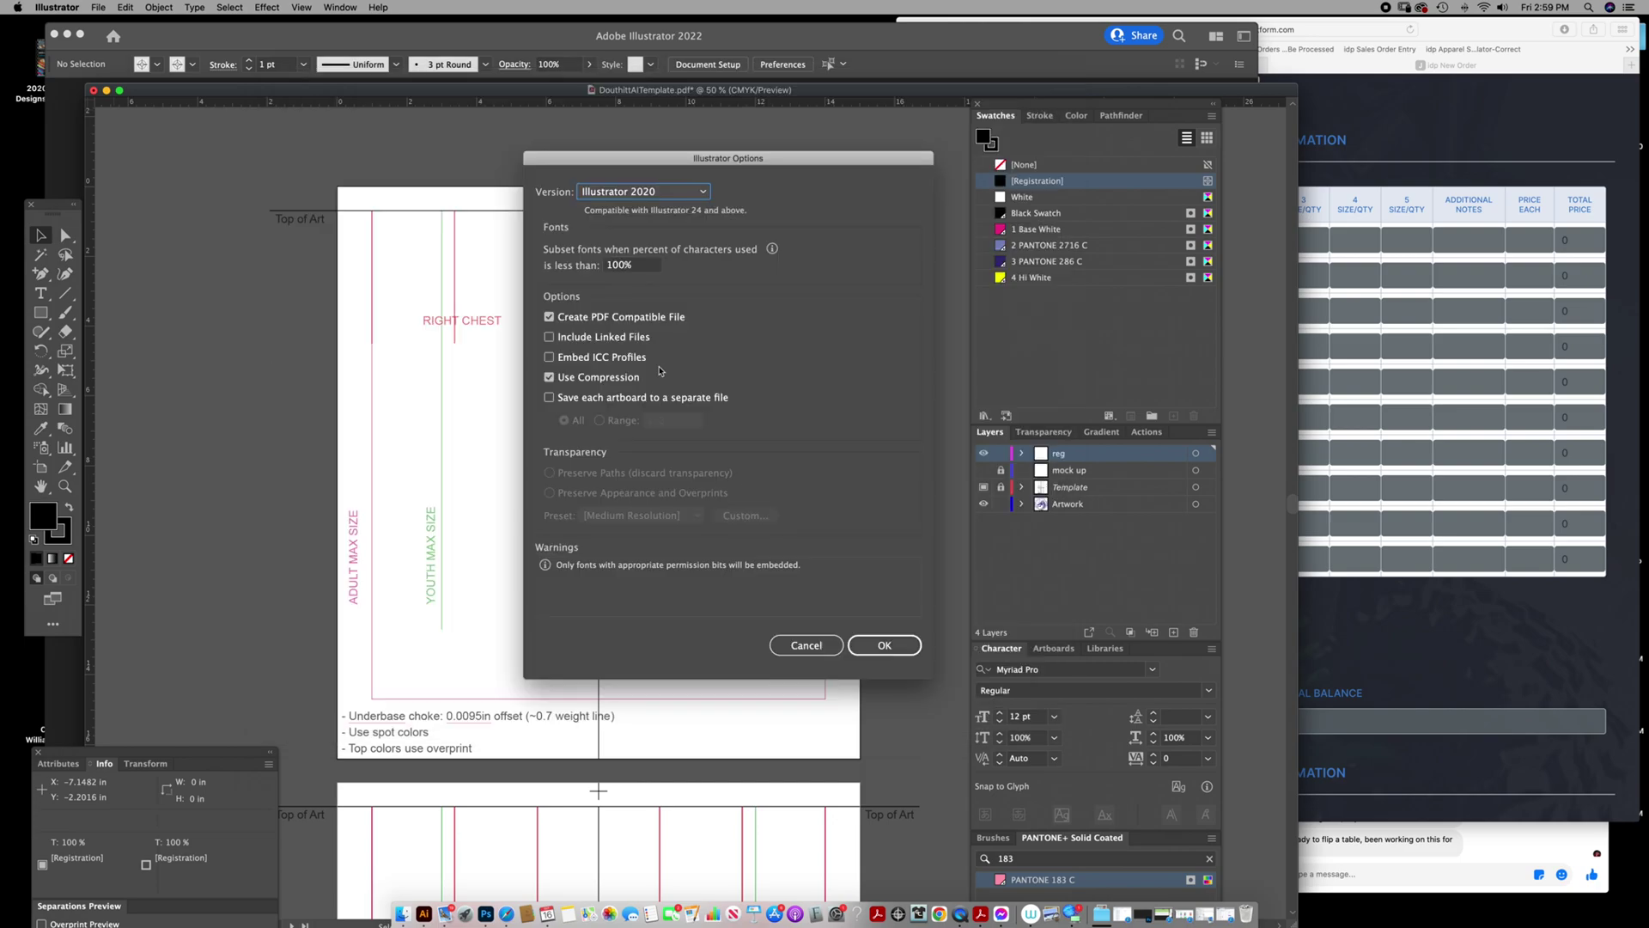
# Save the copy as Illustrator CS6, accept the legacy-format warning, and narrow the document window.
pyautogui.click(644, 194)
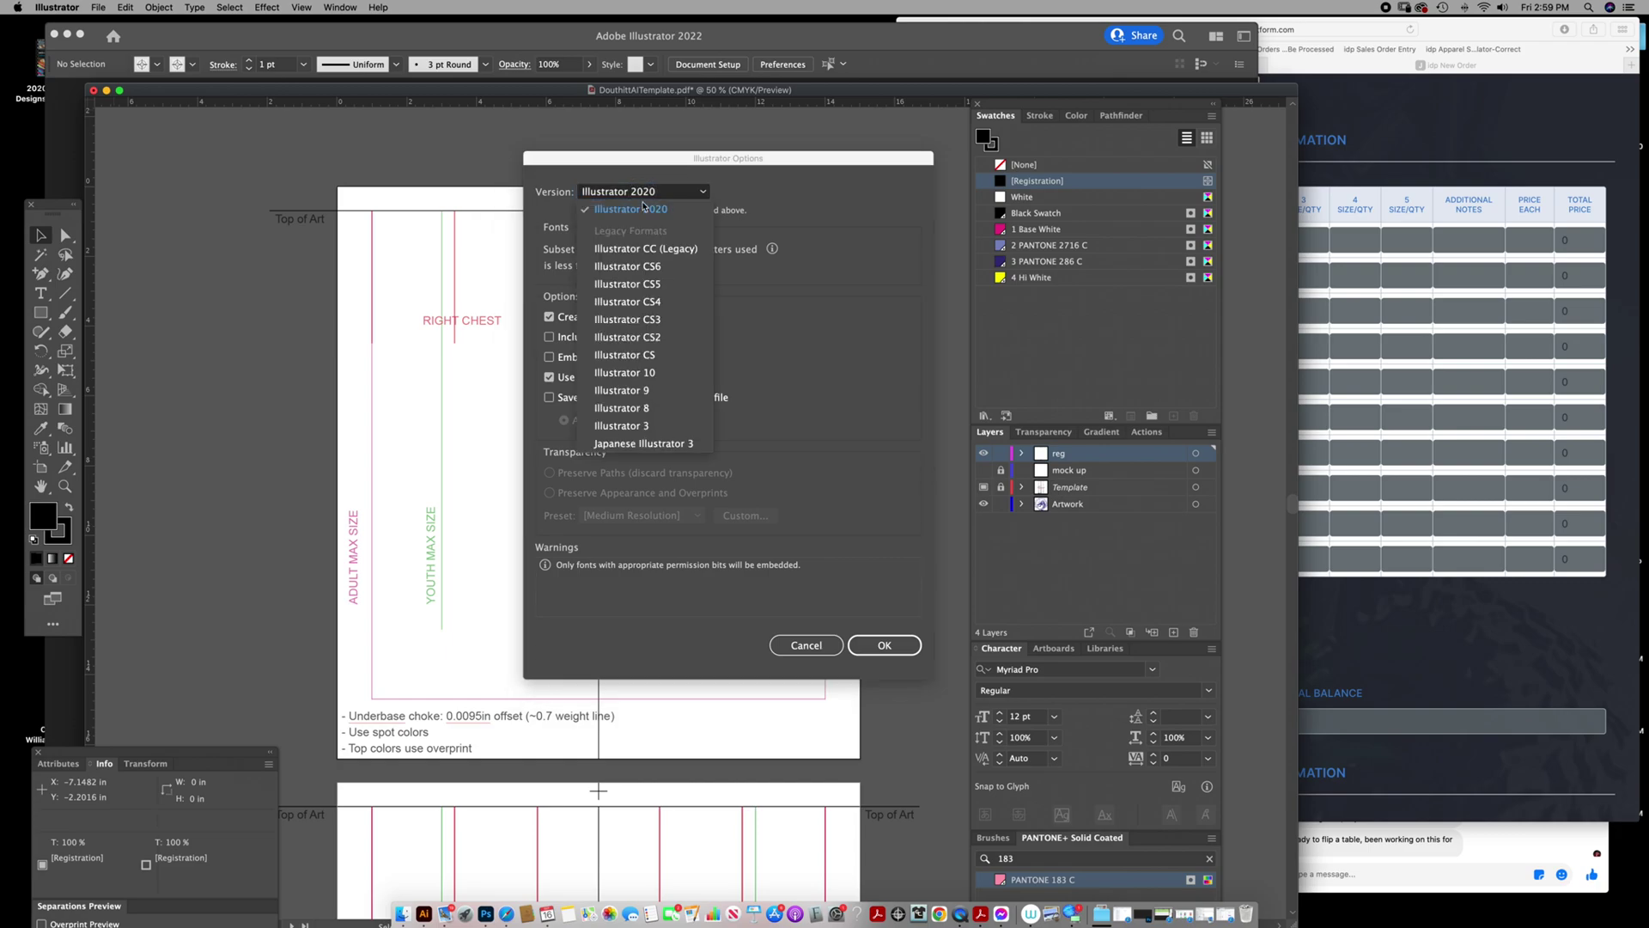
pyautogui.click(649, 268)
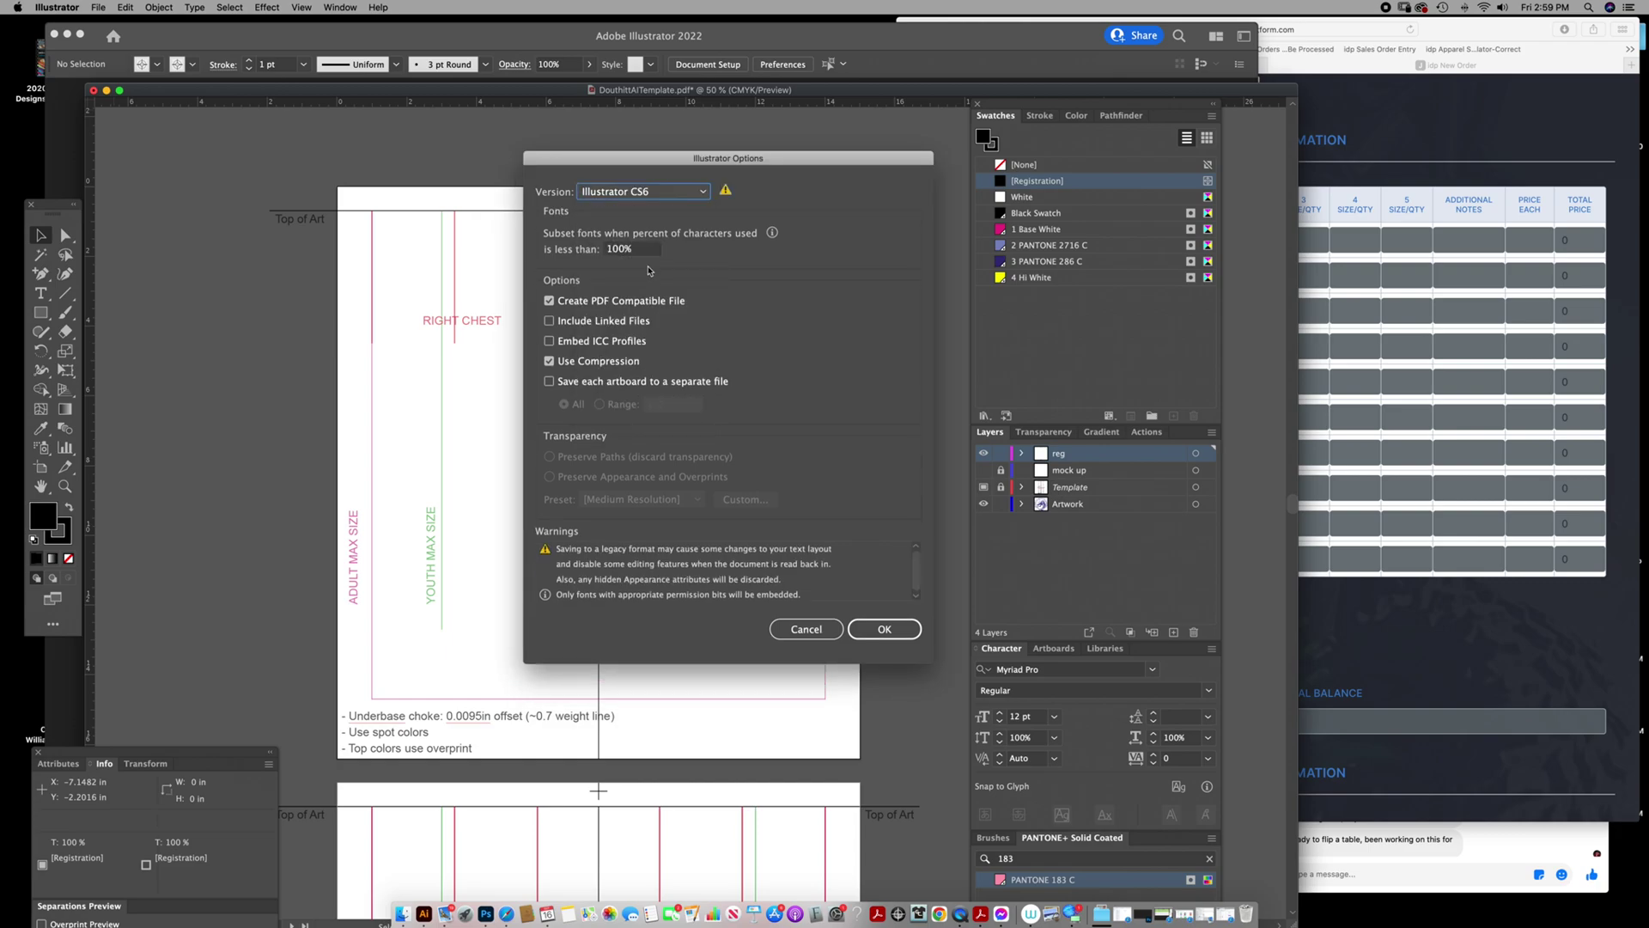
pyautogui.click(885, 630)
pyautogui.click(807, 492)
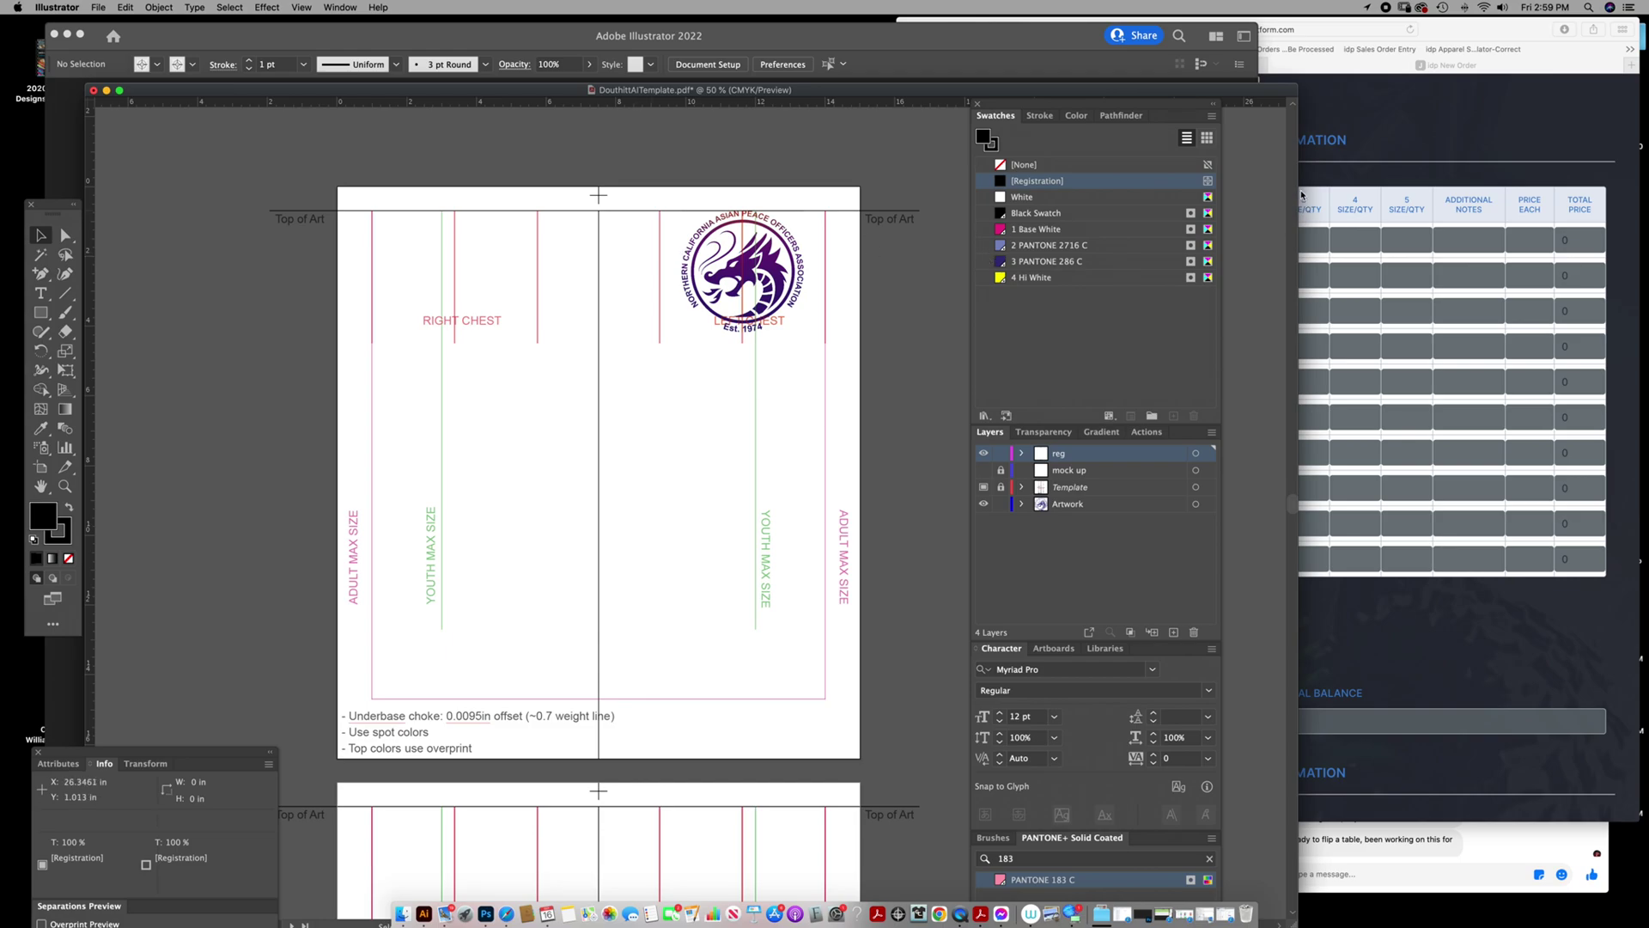
pyautogui.moveTo(1299, 190); pyautogui.dragTo(958, 199)
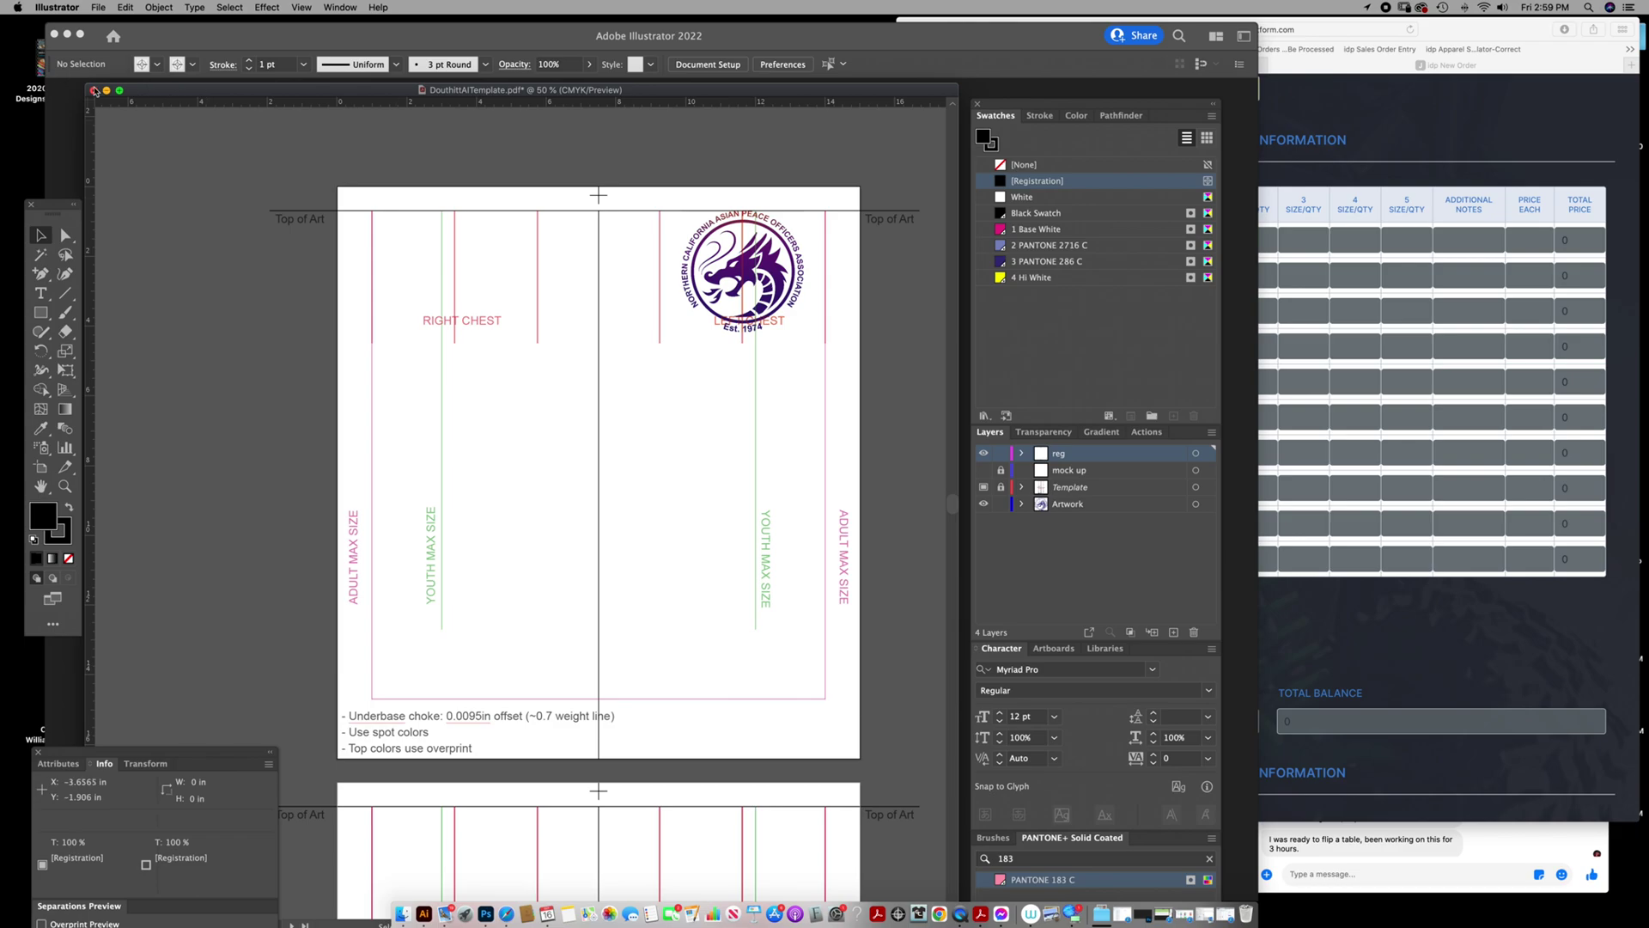